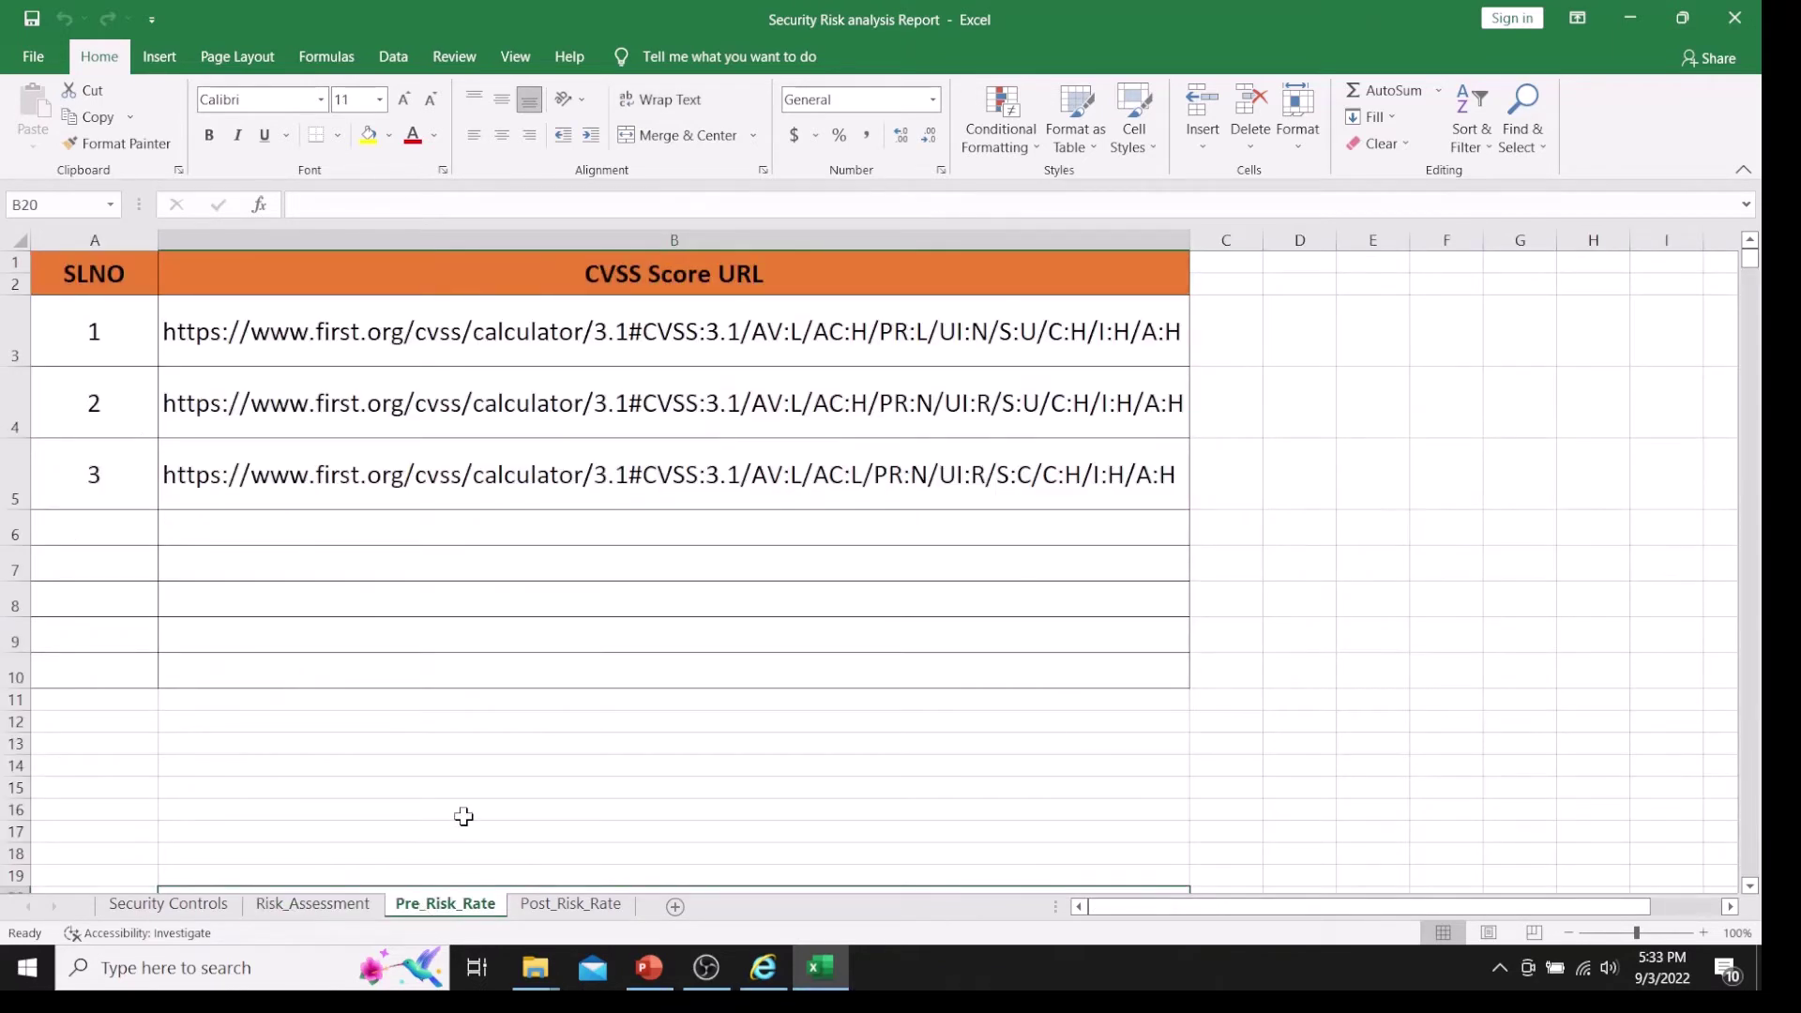
# Step: Copy threat 1's CVSS URL from Pre_Risk_Rate cell B3 and load it in Chrome
pyautogui.tripleClick(607, 327)
pyautogui.hotkey('ctrl', 'c')
pyautogui.hotkey('ctrl', 'v')
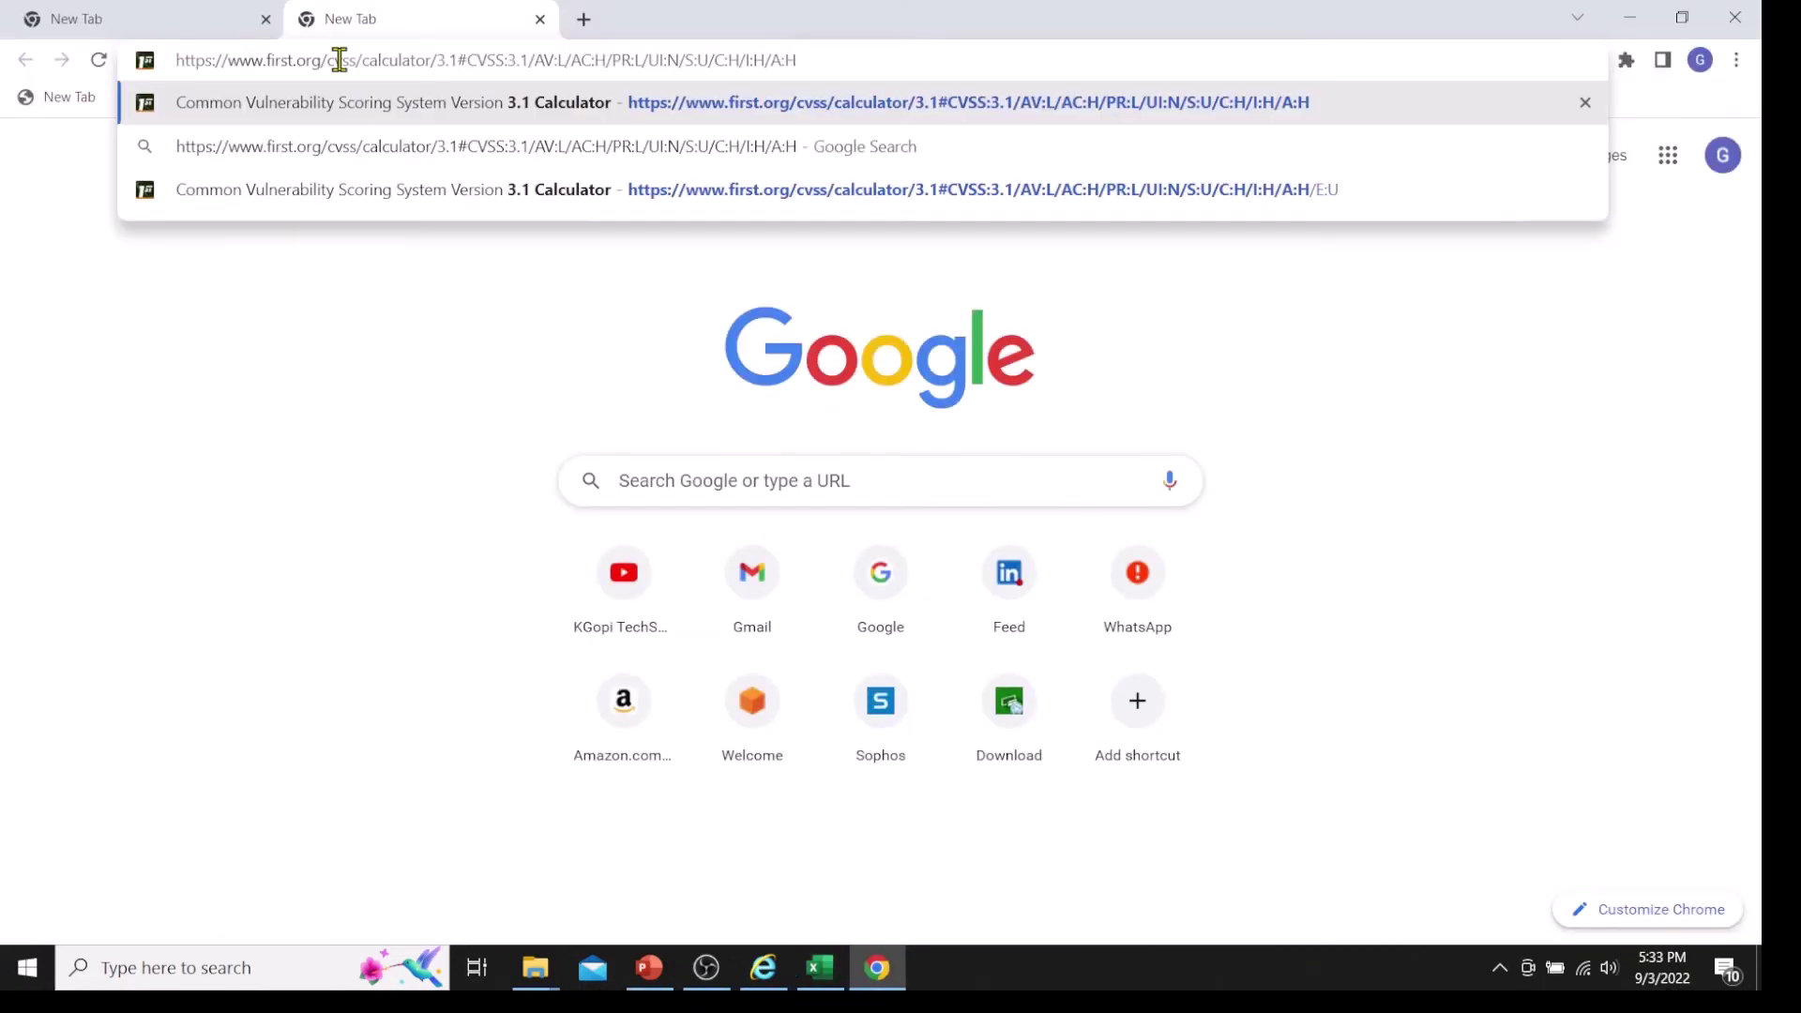
pyautogui.press('Return')
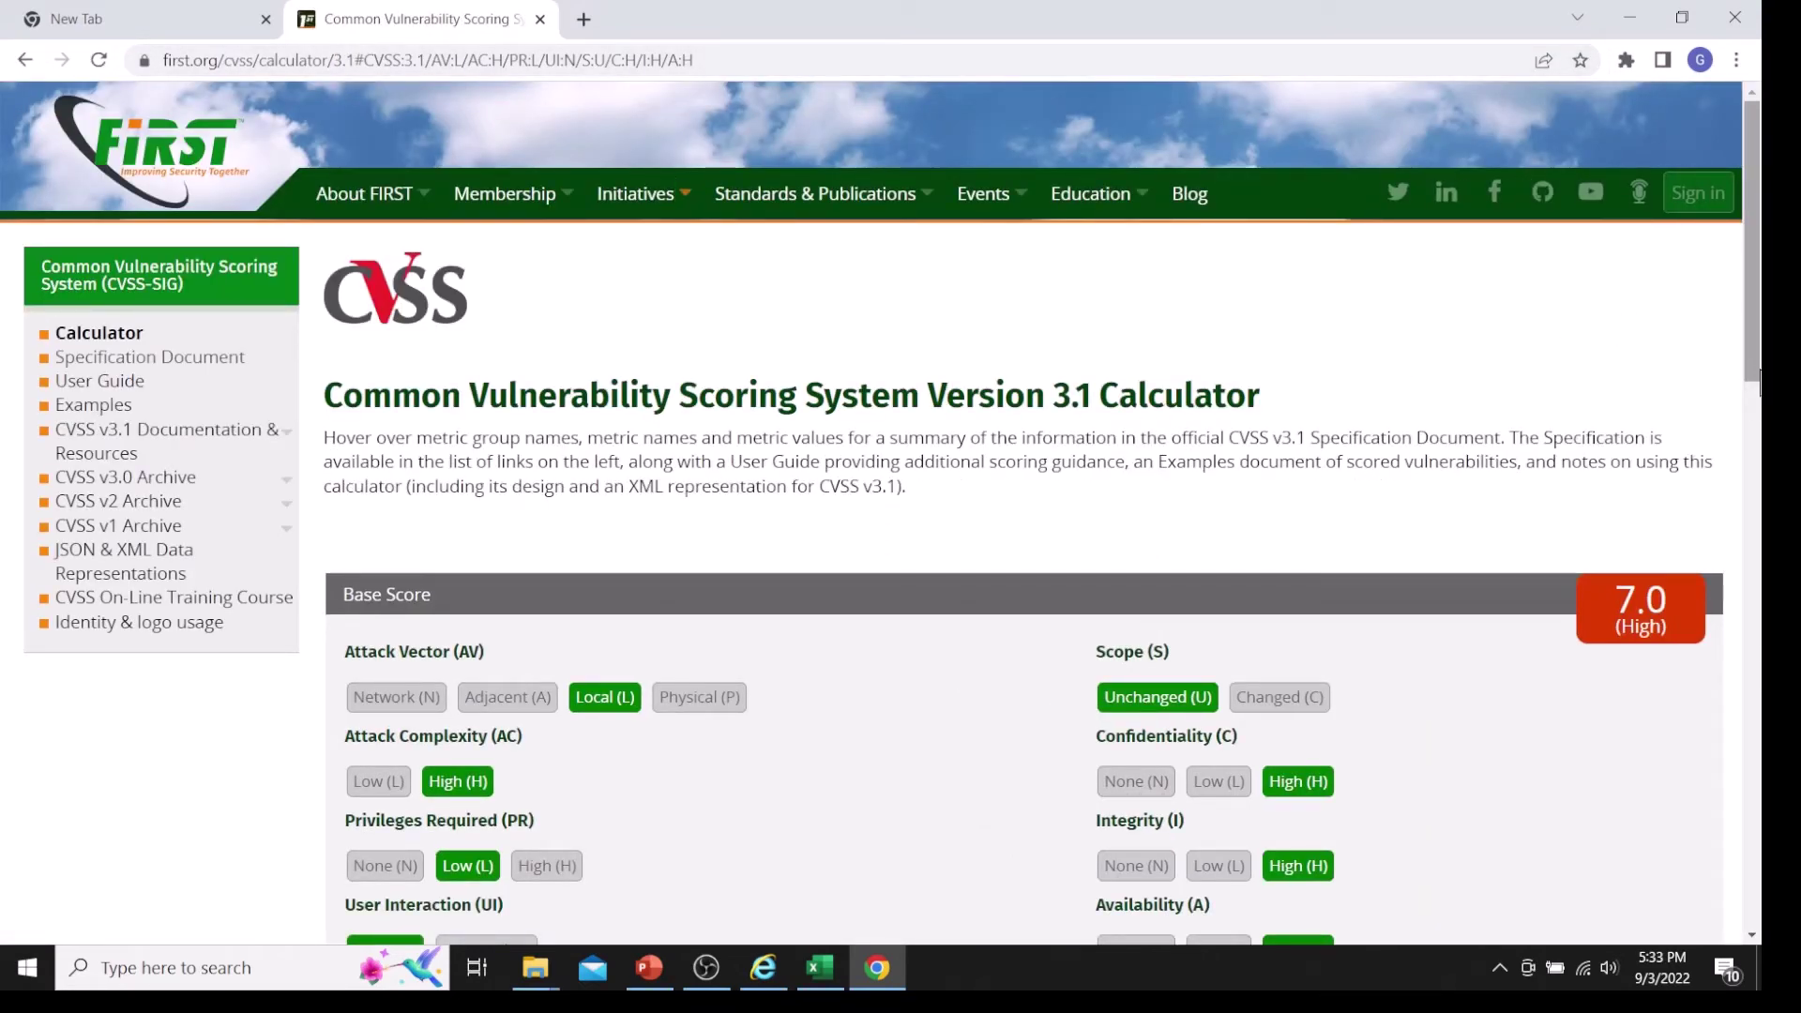
# Step: Check threat 1's 7.0 (High) base score, expand the v3.0 Archive, and return to Excel
pyautogui.moveTo(1754, 343); pyautogui.dragTo(1758, 388)
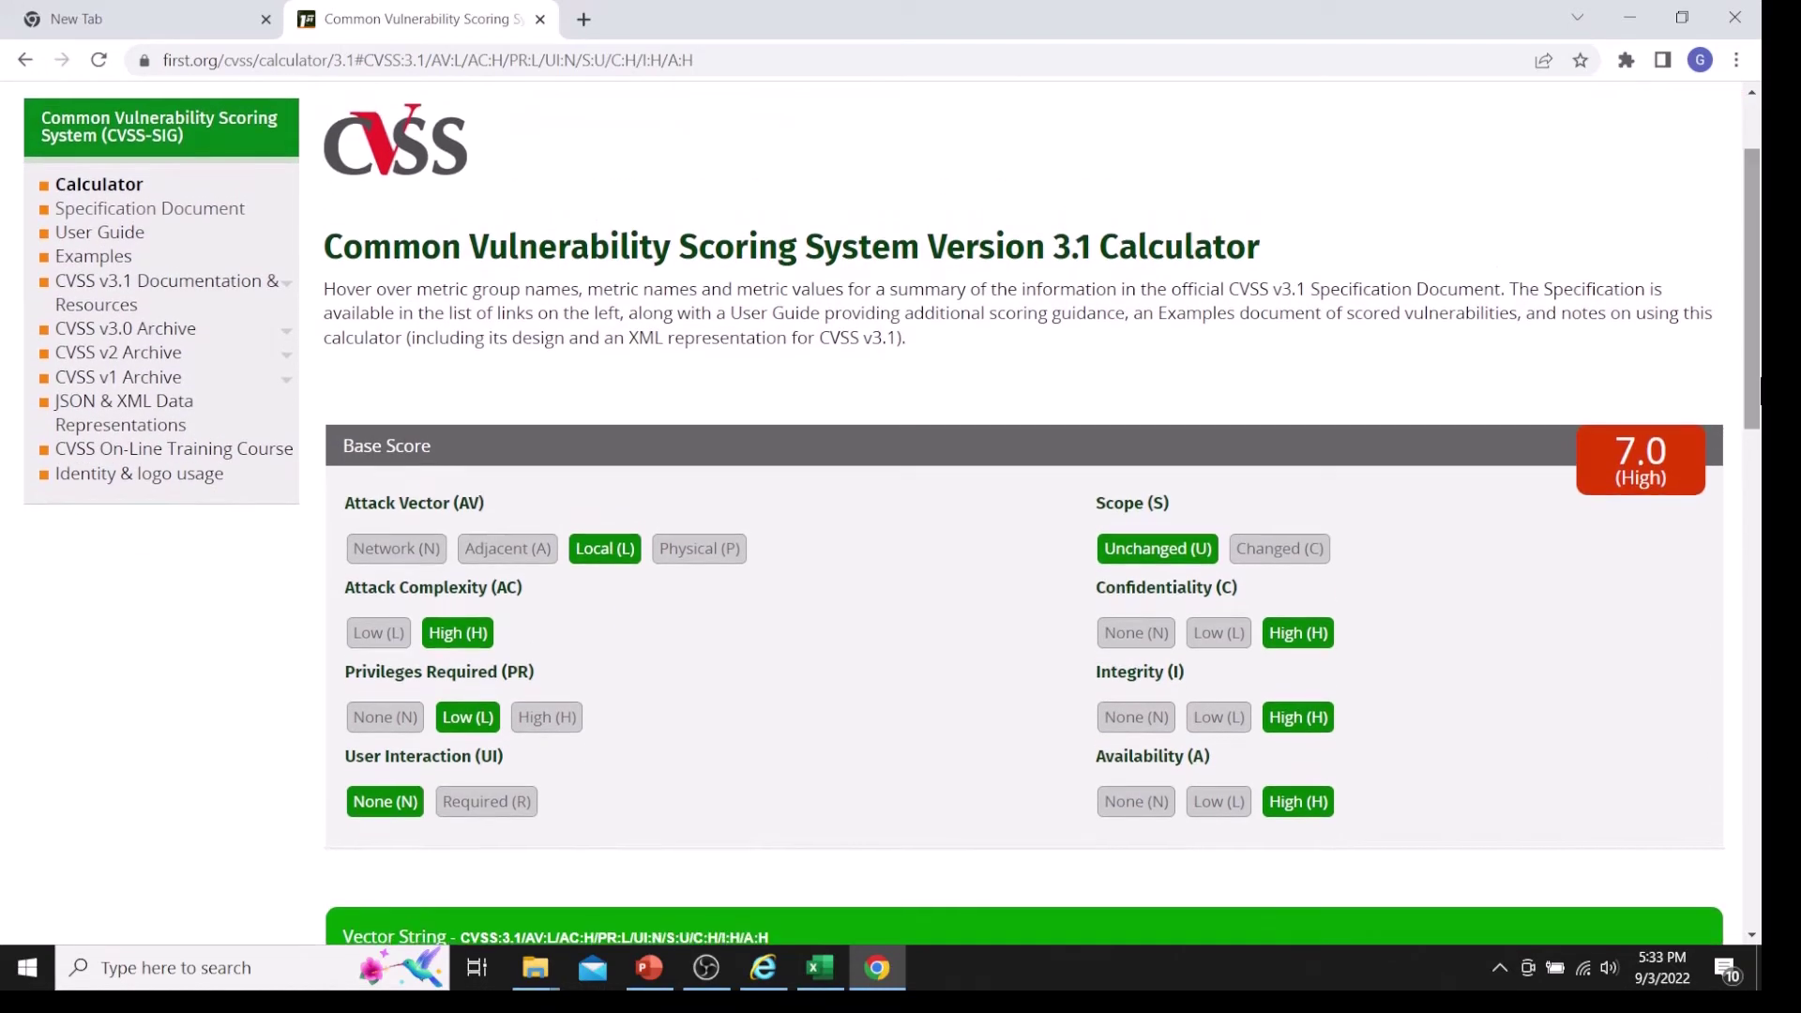
pyautogui.click(286, 333)
pyautogui.moveTo(187, 298)
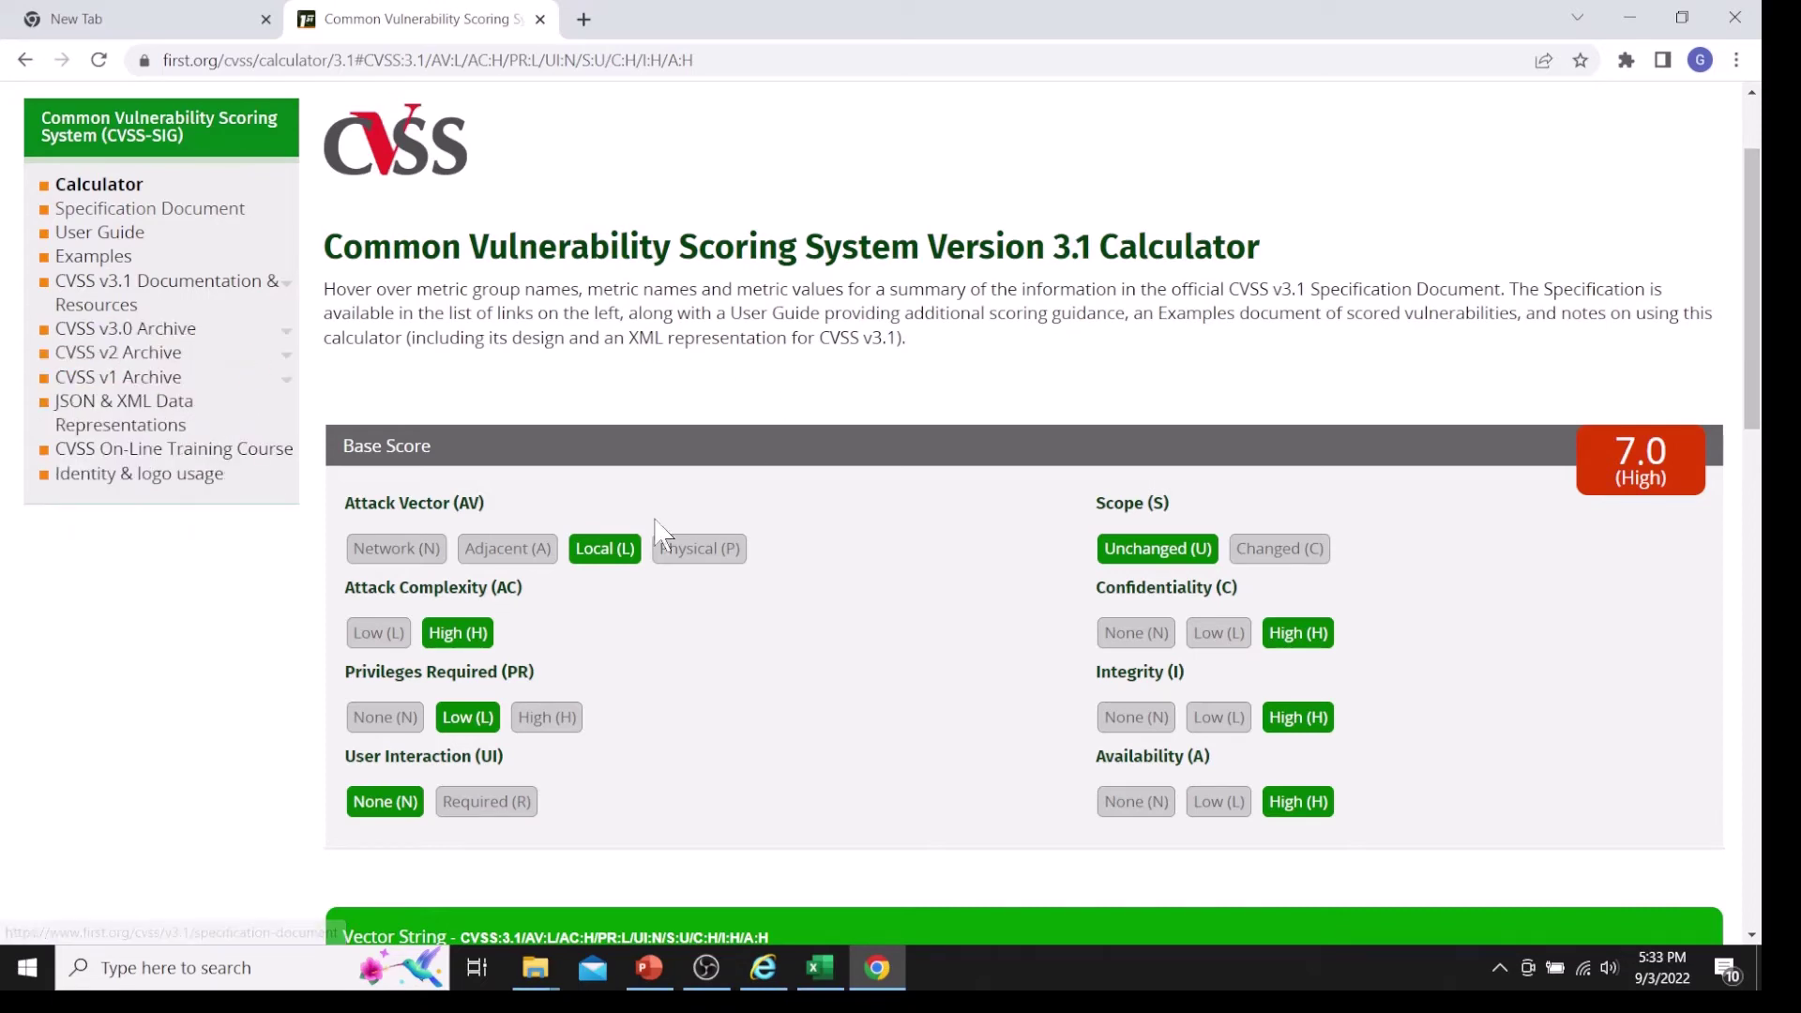
pyautogui.hotkey('alt', 'Tab')
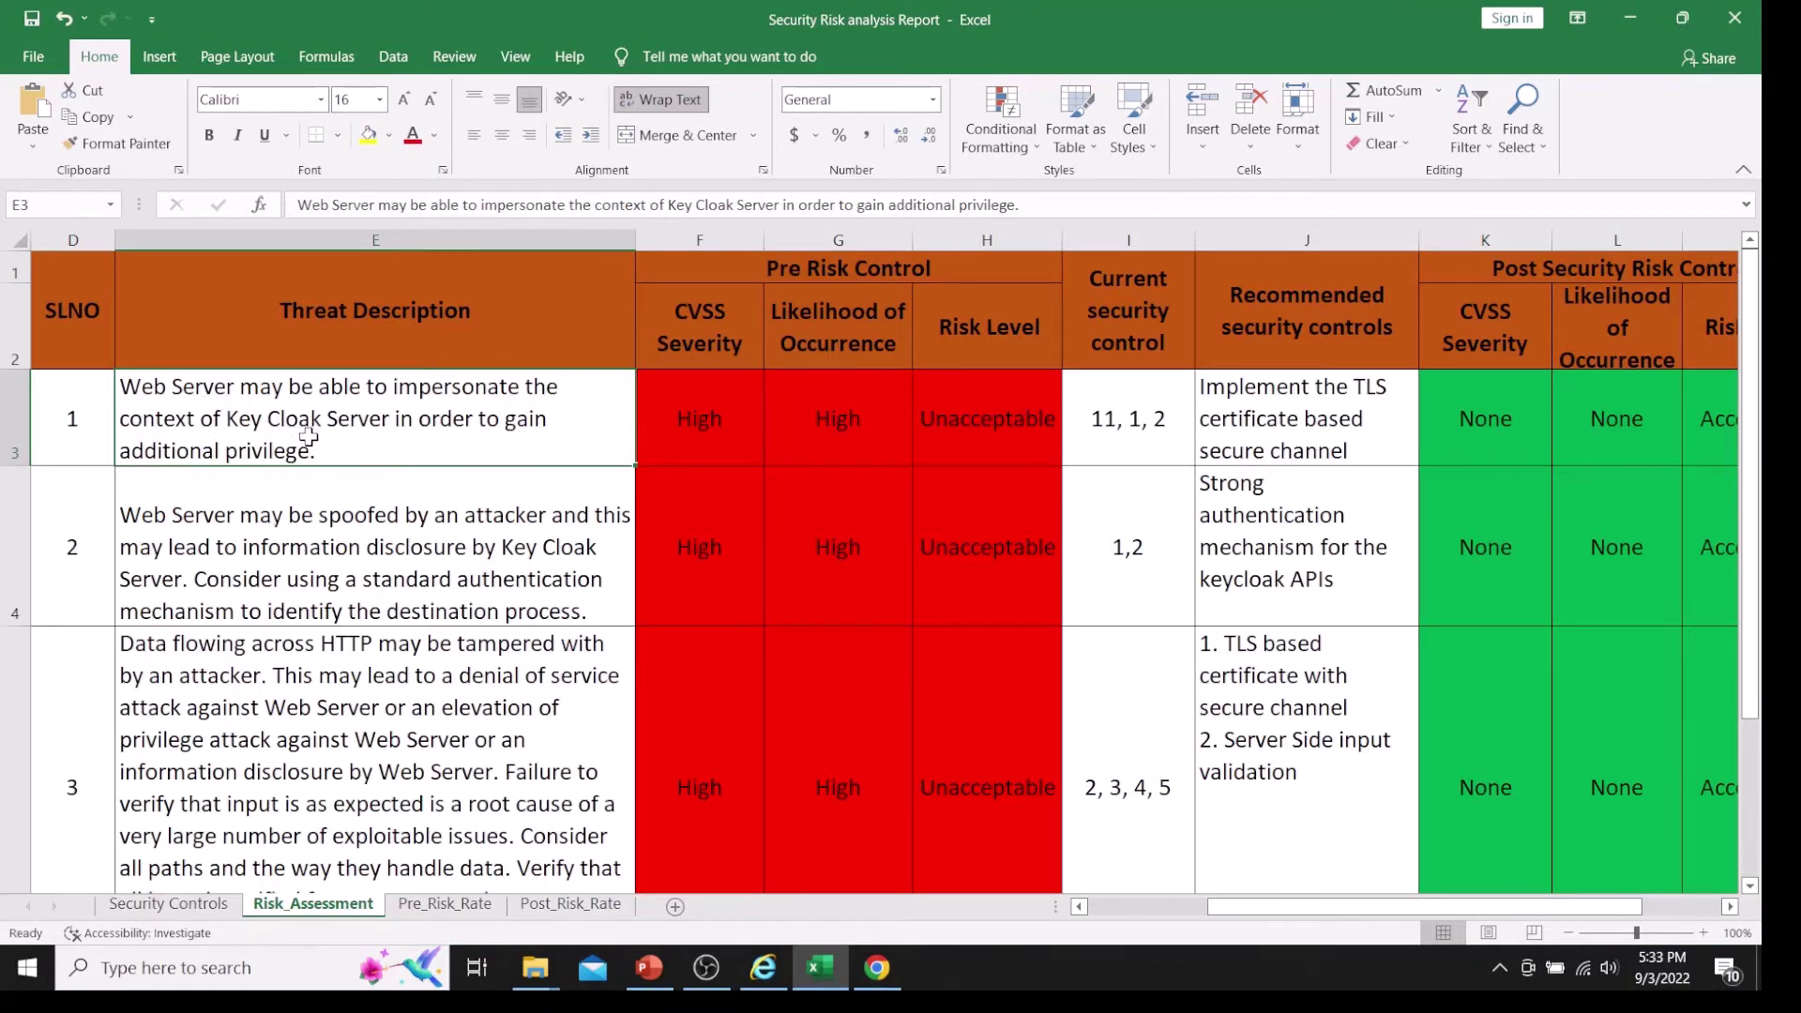
# Step: Minimize the Excel workbook so the CVSS calculator is visible again
pyautogui.click(1635, 28)
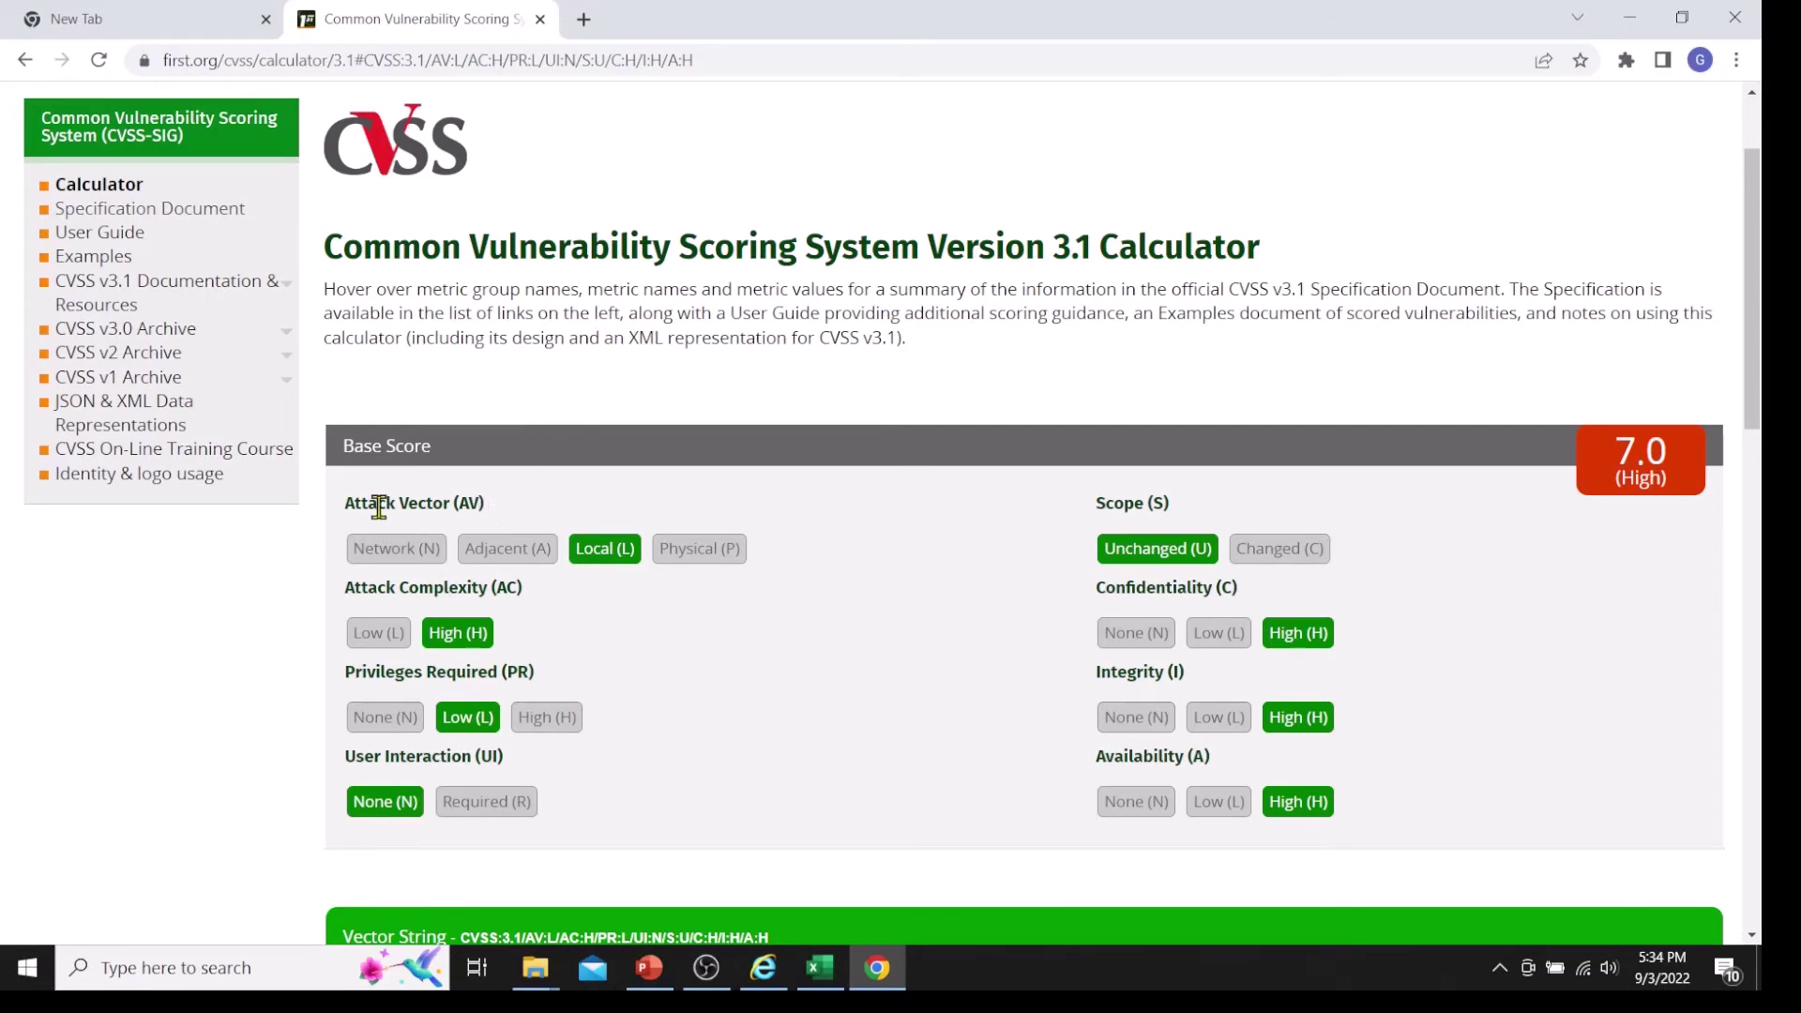
# Step: Read the tooltips for Attack Vector and its Physical (P) option
pyautogui.moveTo(446, 504)
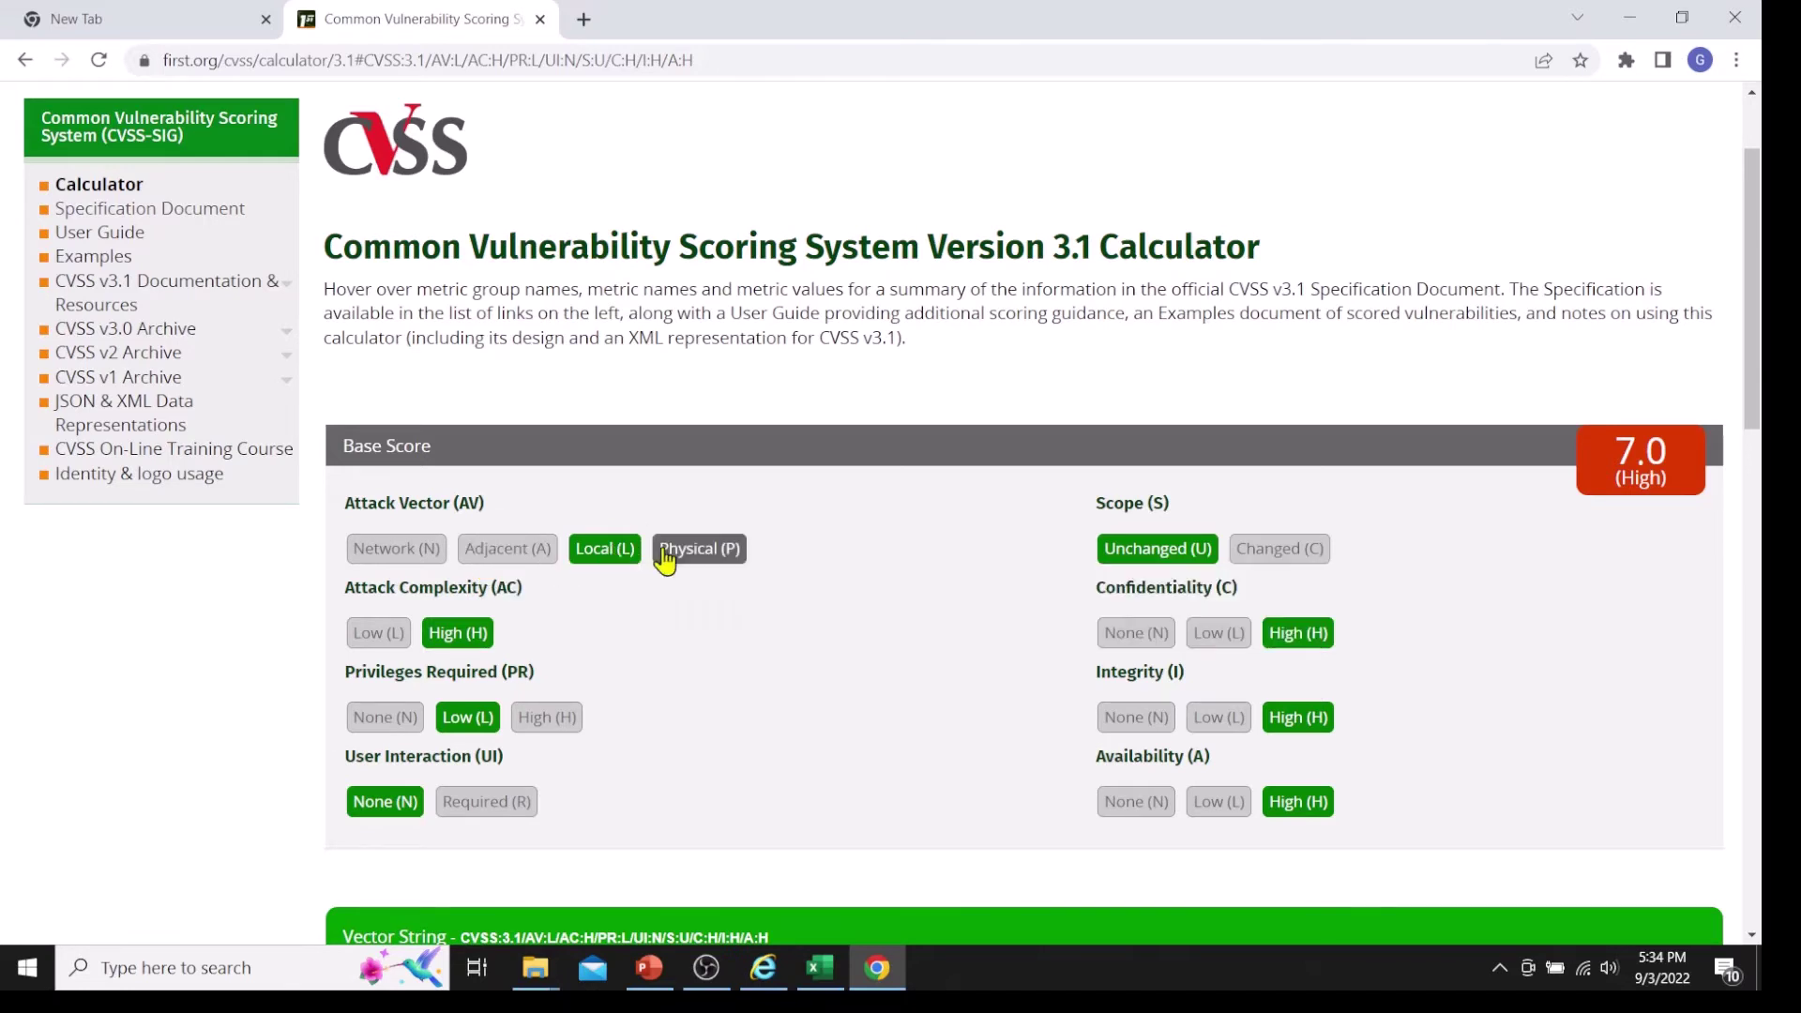
pyautogui.moveTo(695, 553)
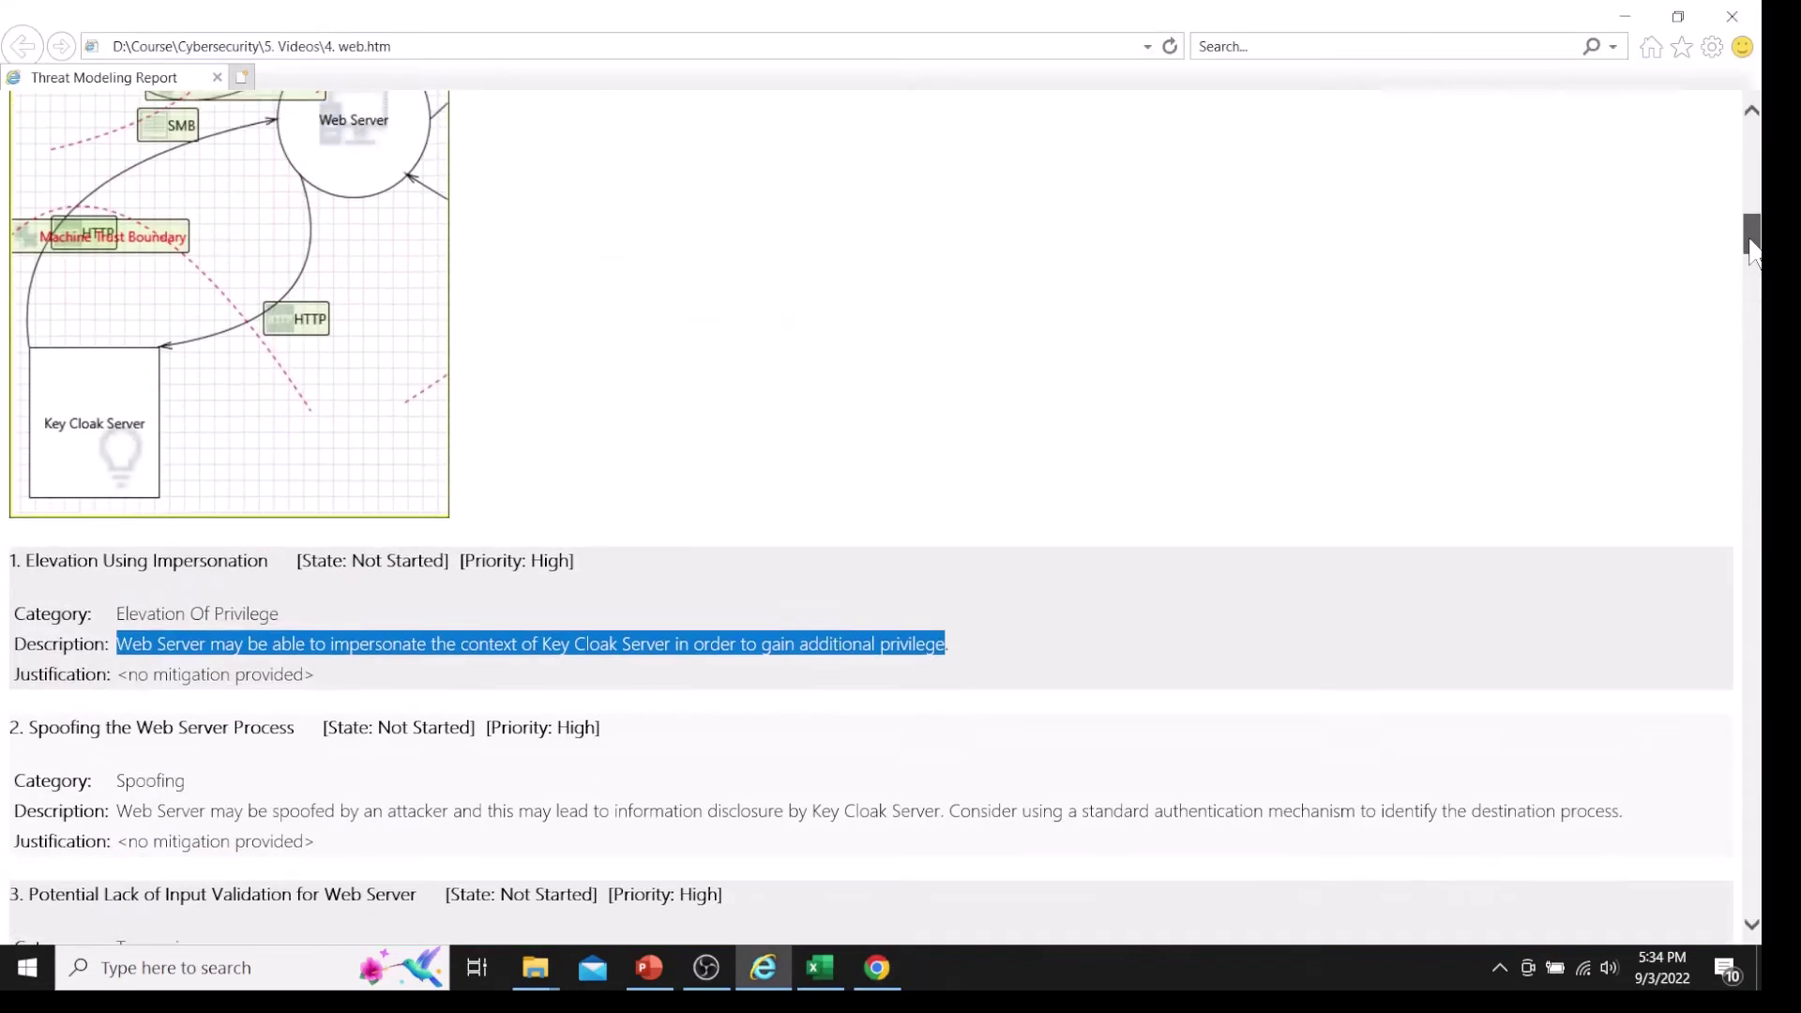
# Step: View the Threat Modeling Report diagram, then go back to the CVSS calculator
pyautogui.scroll(10, 1742, 209)
pyautogui.scroll(1, 1740, 211)
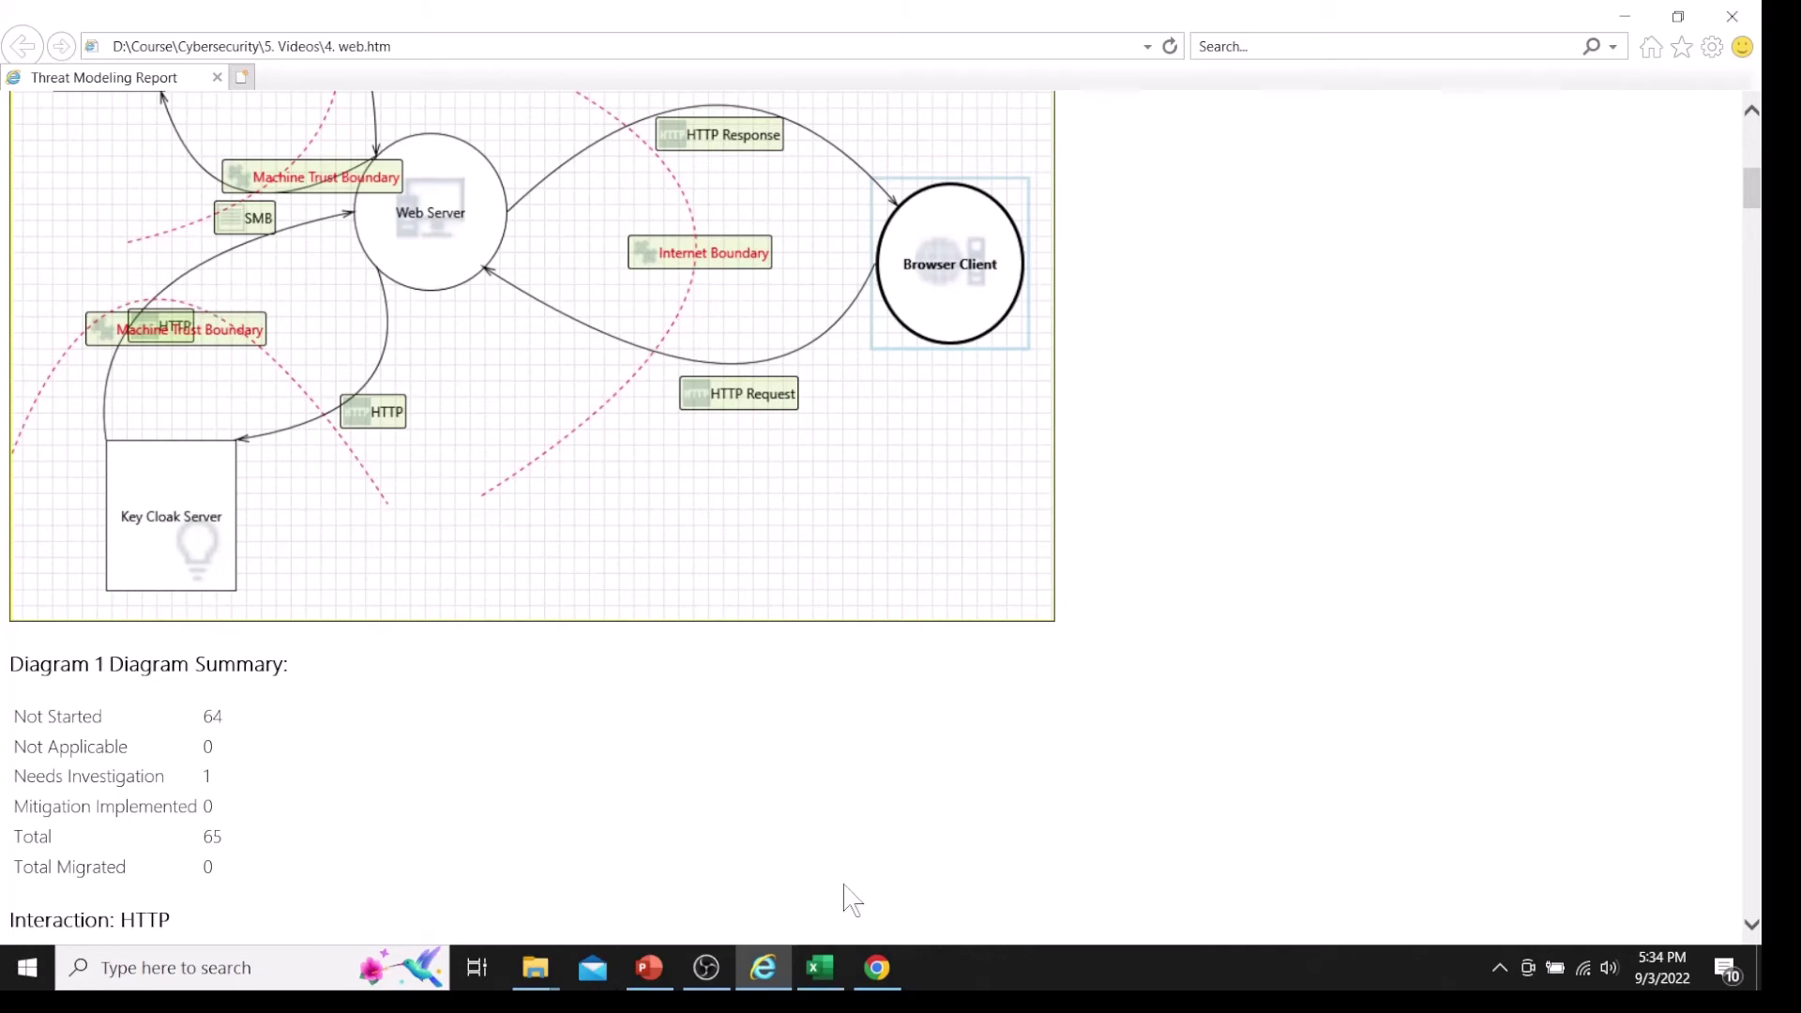
pyautogui.click(877, 967)
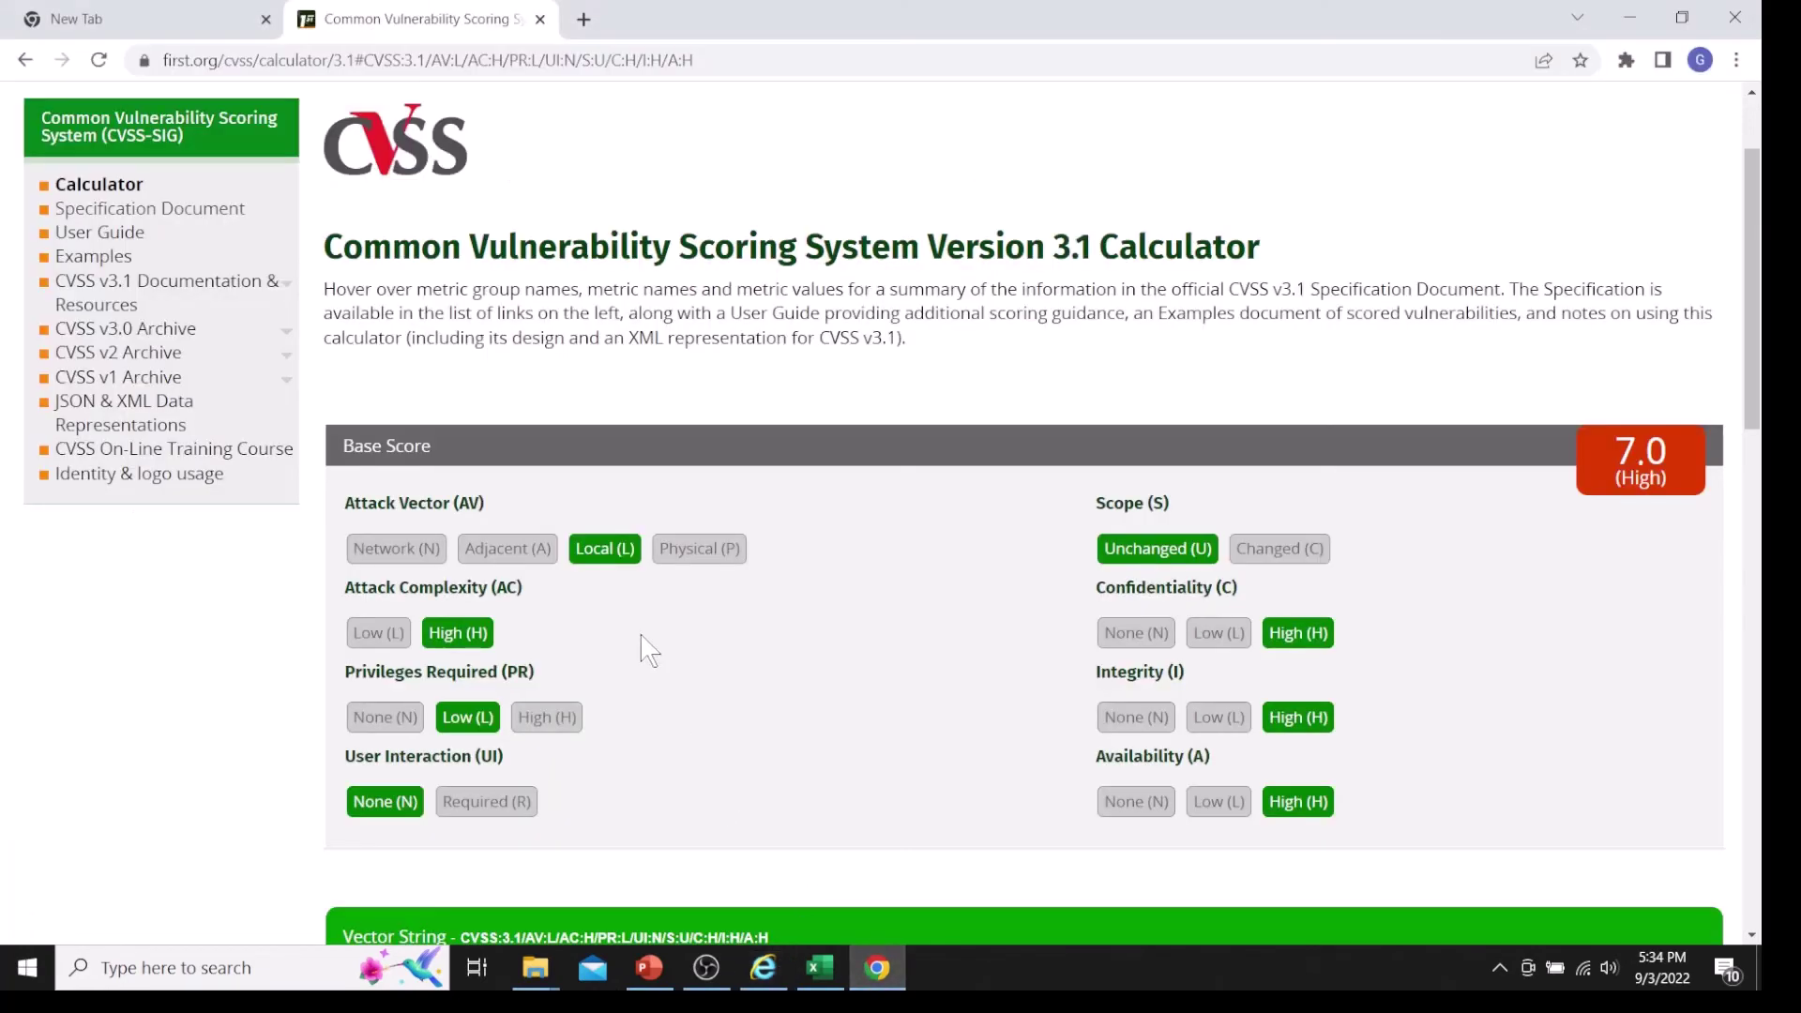
pyautogui.moveTo(608, 557)
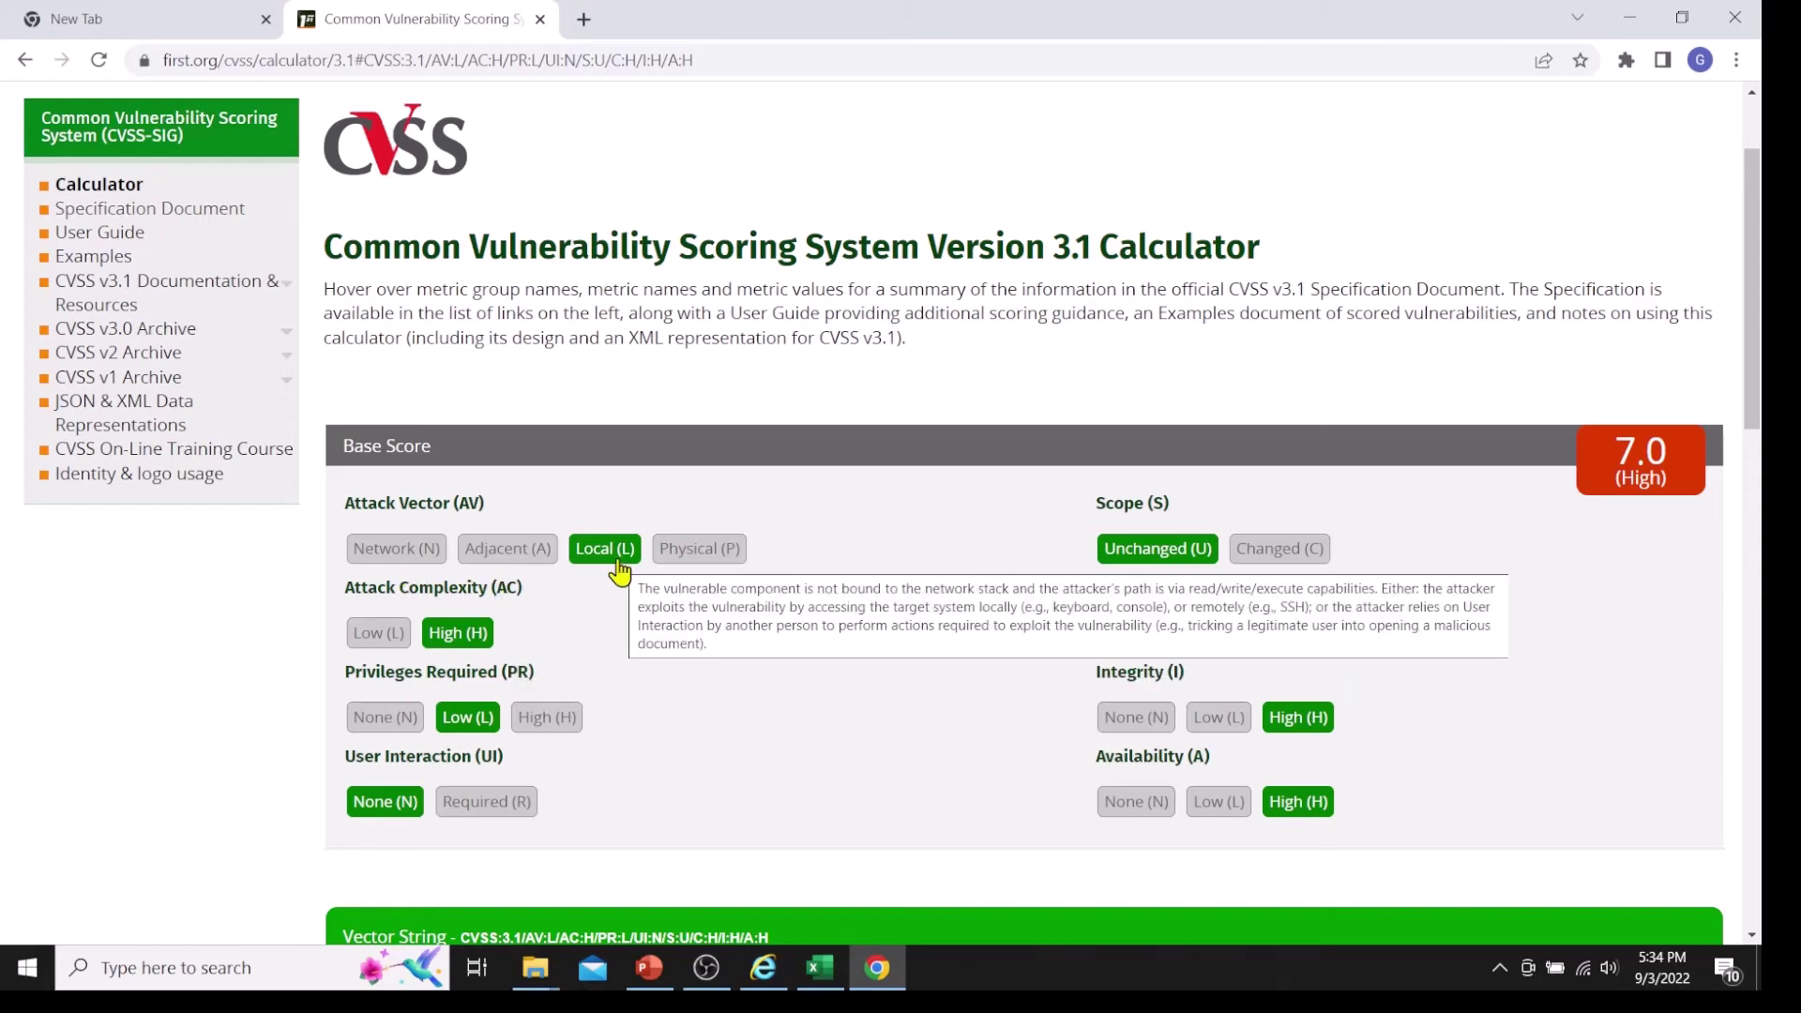
pyautogui.moveTo(596, 606)
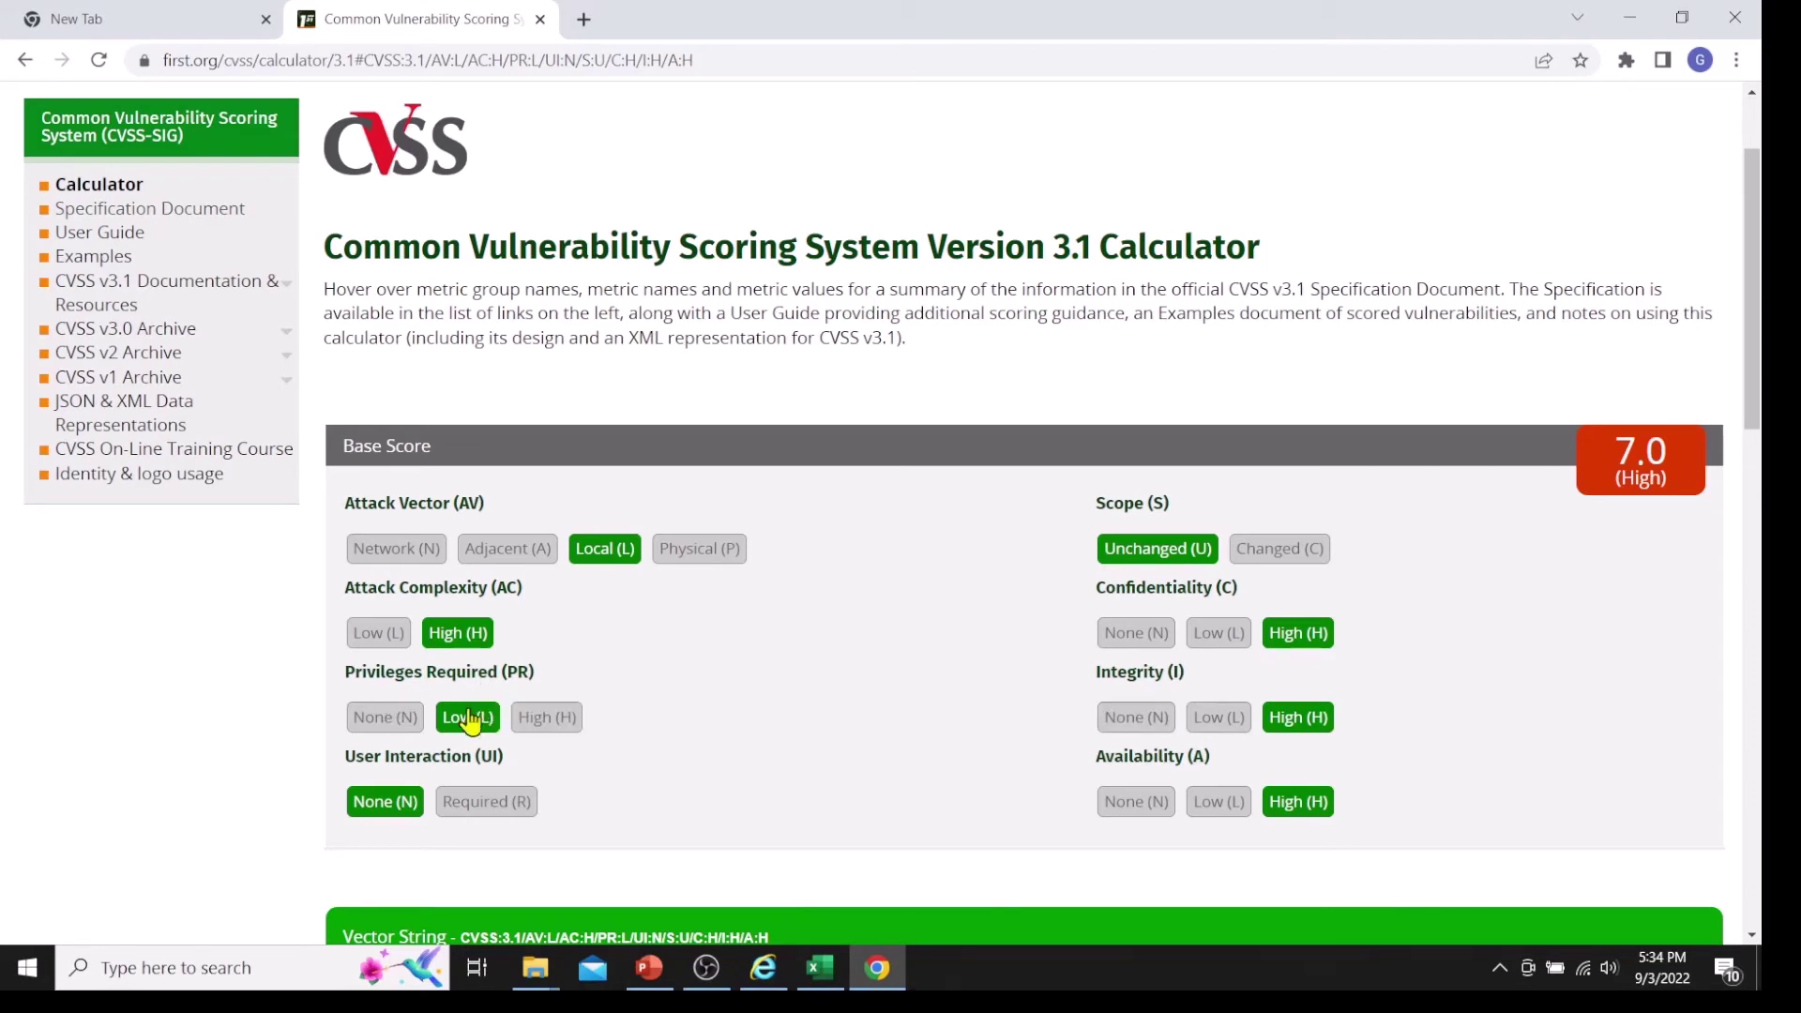
pyautogui.moveTo(463, 732)
pyautogui.moveTo(437, 765)
pyautogui.moveTo(392, 814)
pyautogui.moveTo(1161, 569)
pyautogui.moveTo(1193, 607)
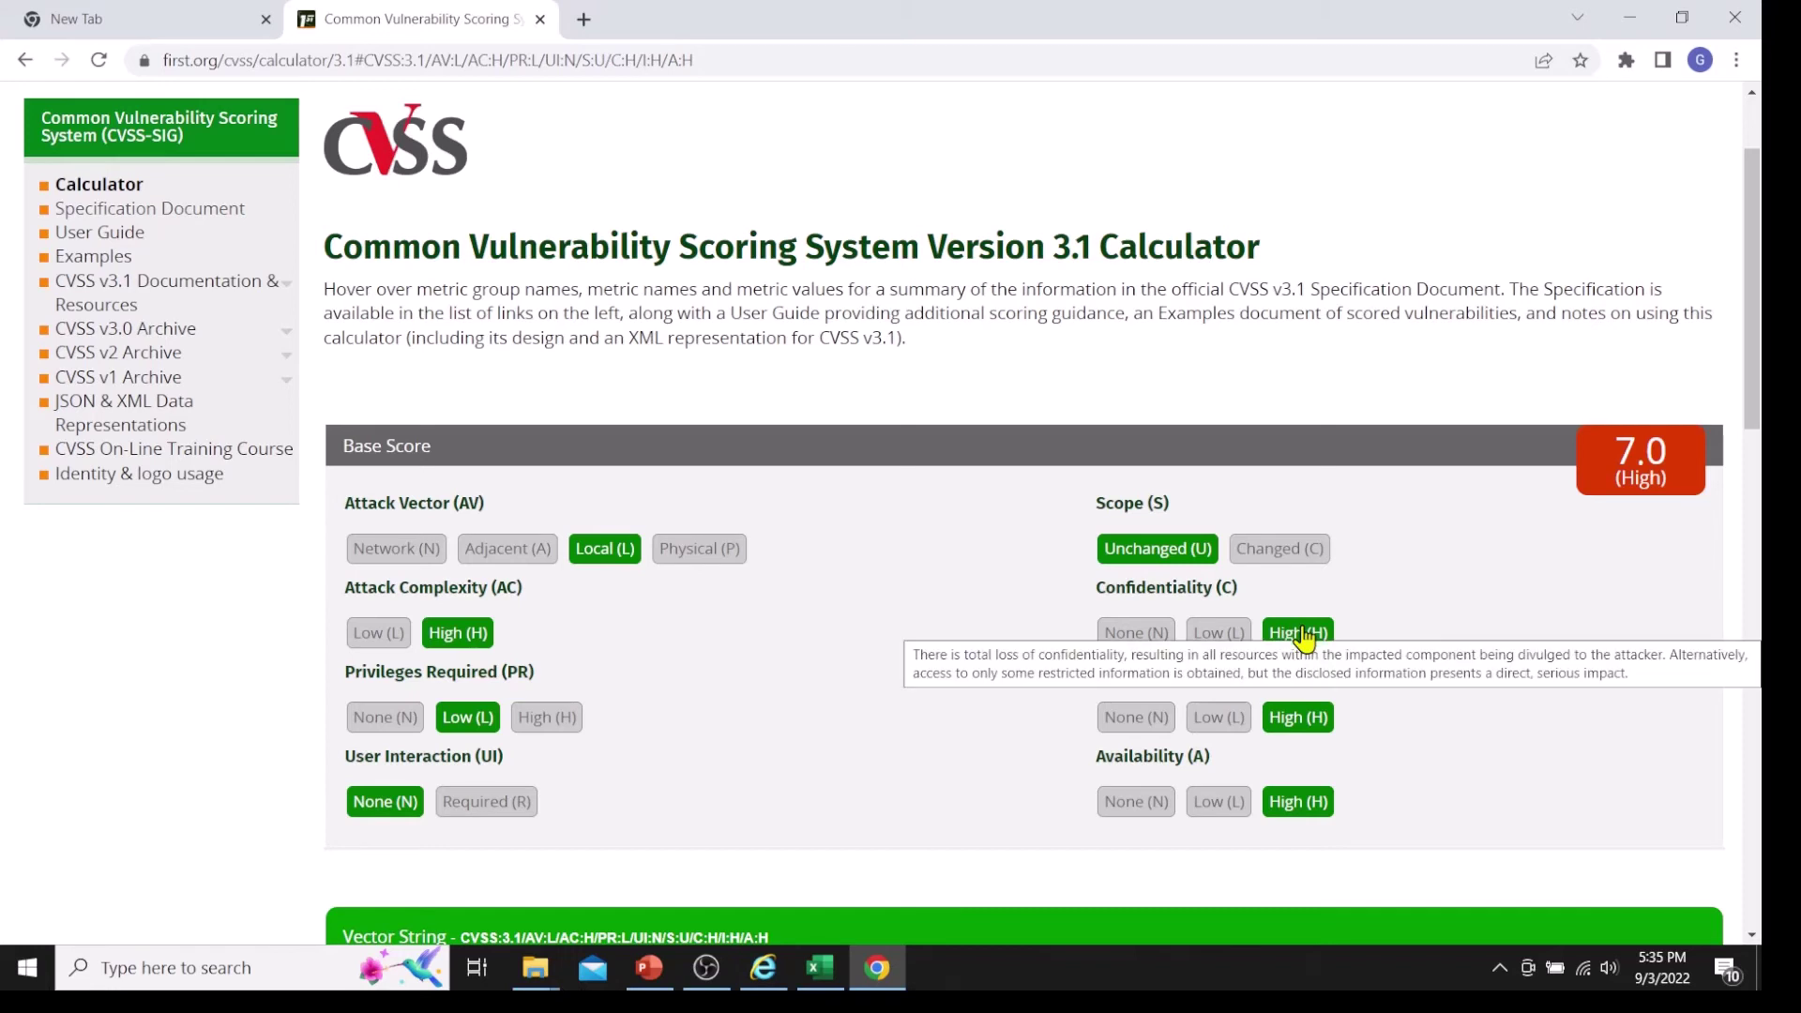
pyautogui.moveTo(1305, 730)
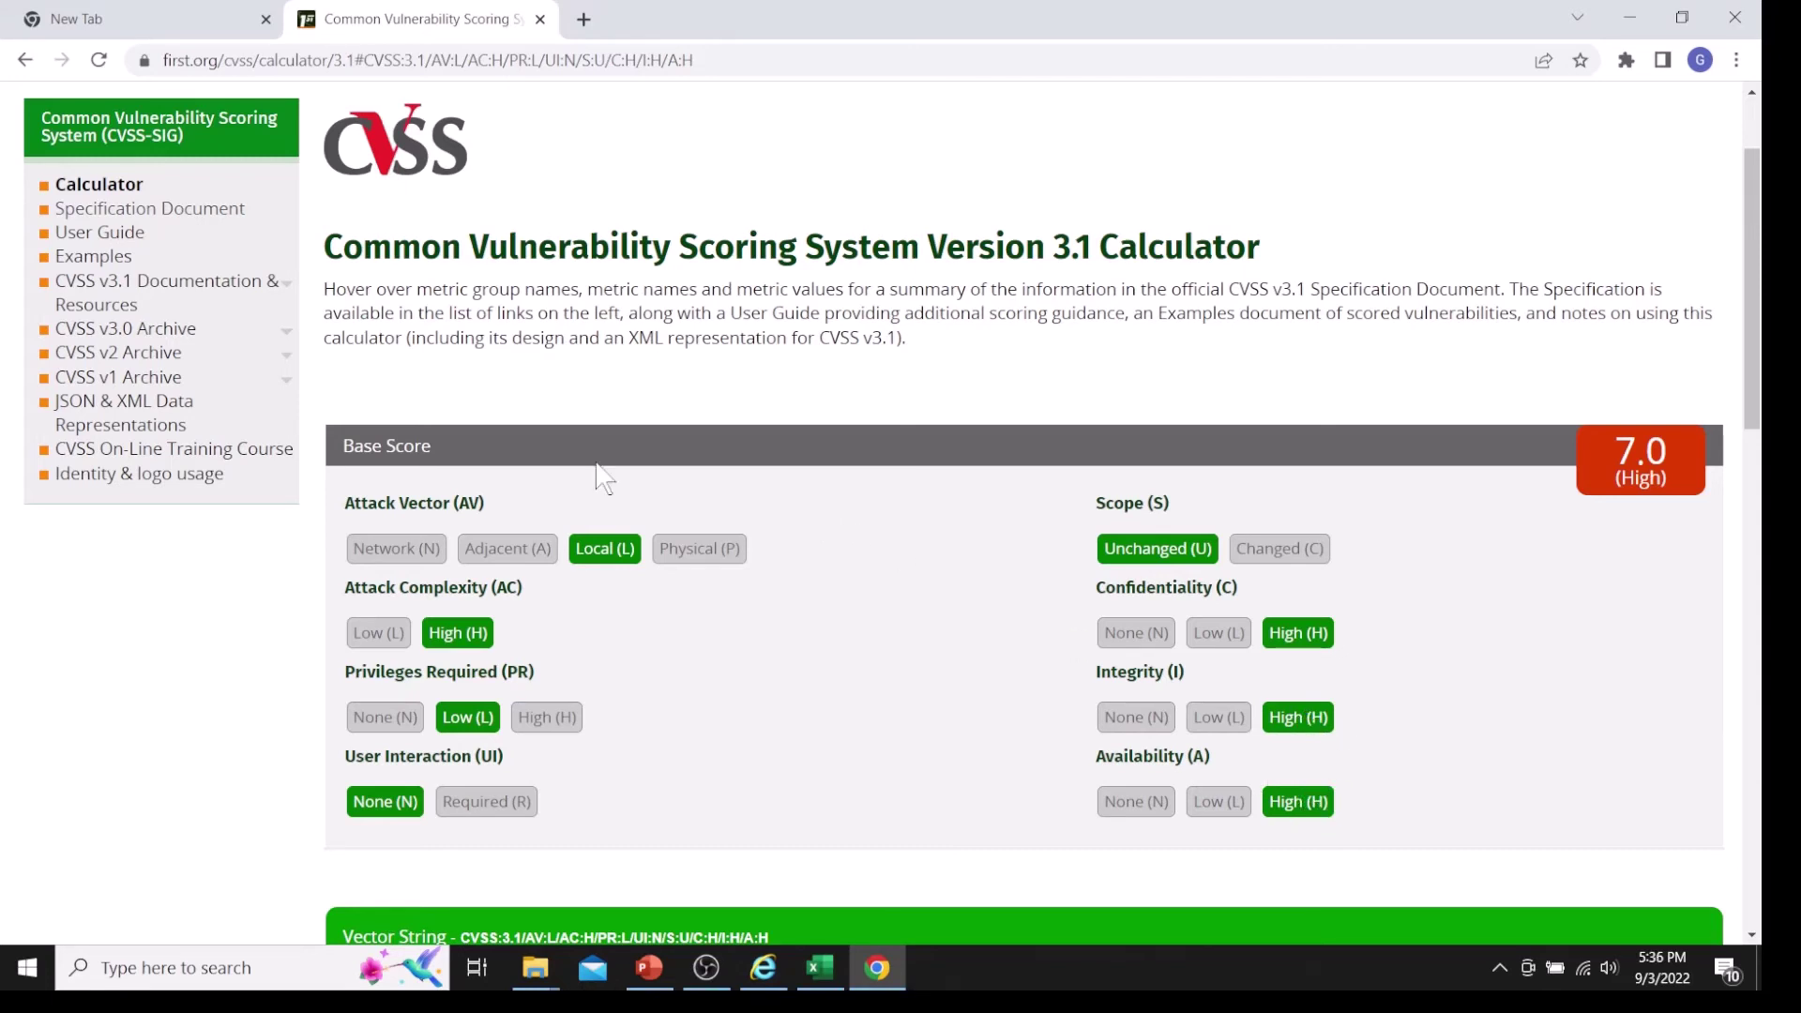
# Step: Highlight the 7.0 base score and check the Temporal and Environmental score sections
pyautogui.moveTo(352, 454); pyautogui.dragTo(431, 469)
pyautogui.moveTo(1624, 450); pyautogui.dragTo(1658, 521)
pyautogui.click(1705, 491)
pyautogui.moveTo(1754, 413); pyautogui.dragTo(1757, 641)
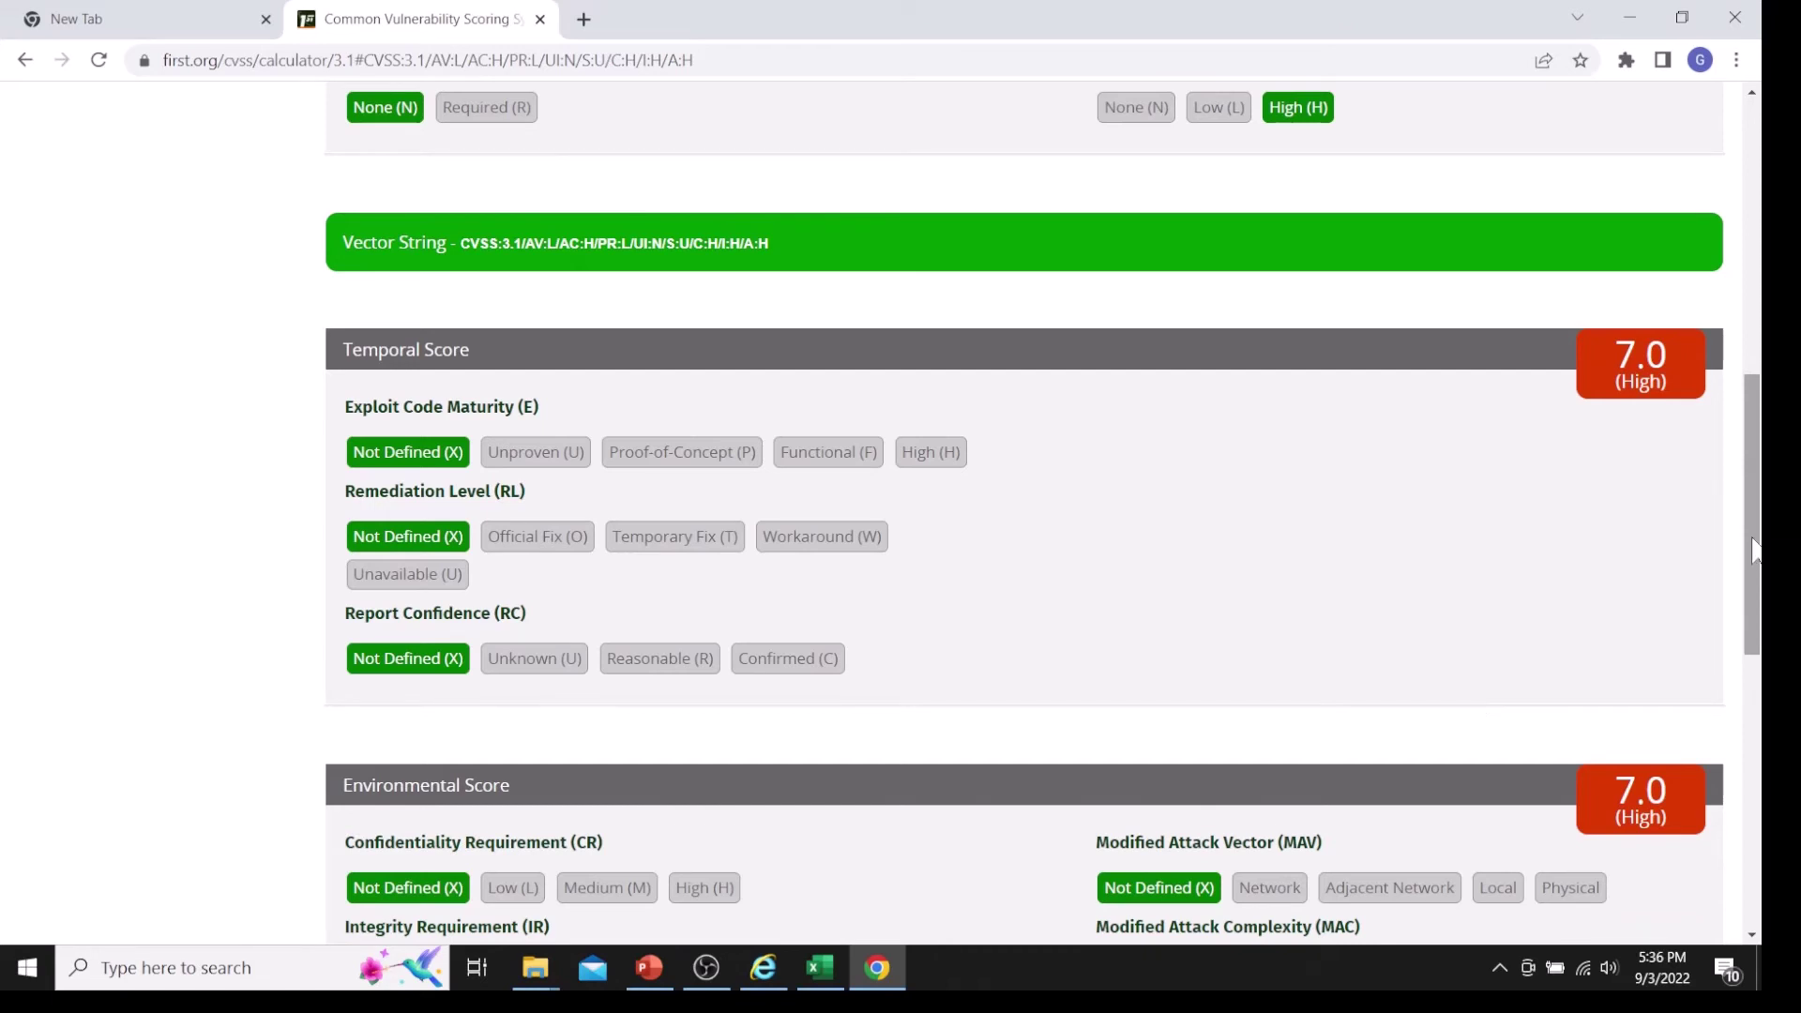
pyautogui.moveTo(1757, 549); pyautogui.dragTo(1757, 341)
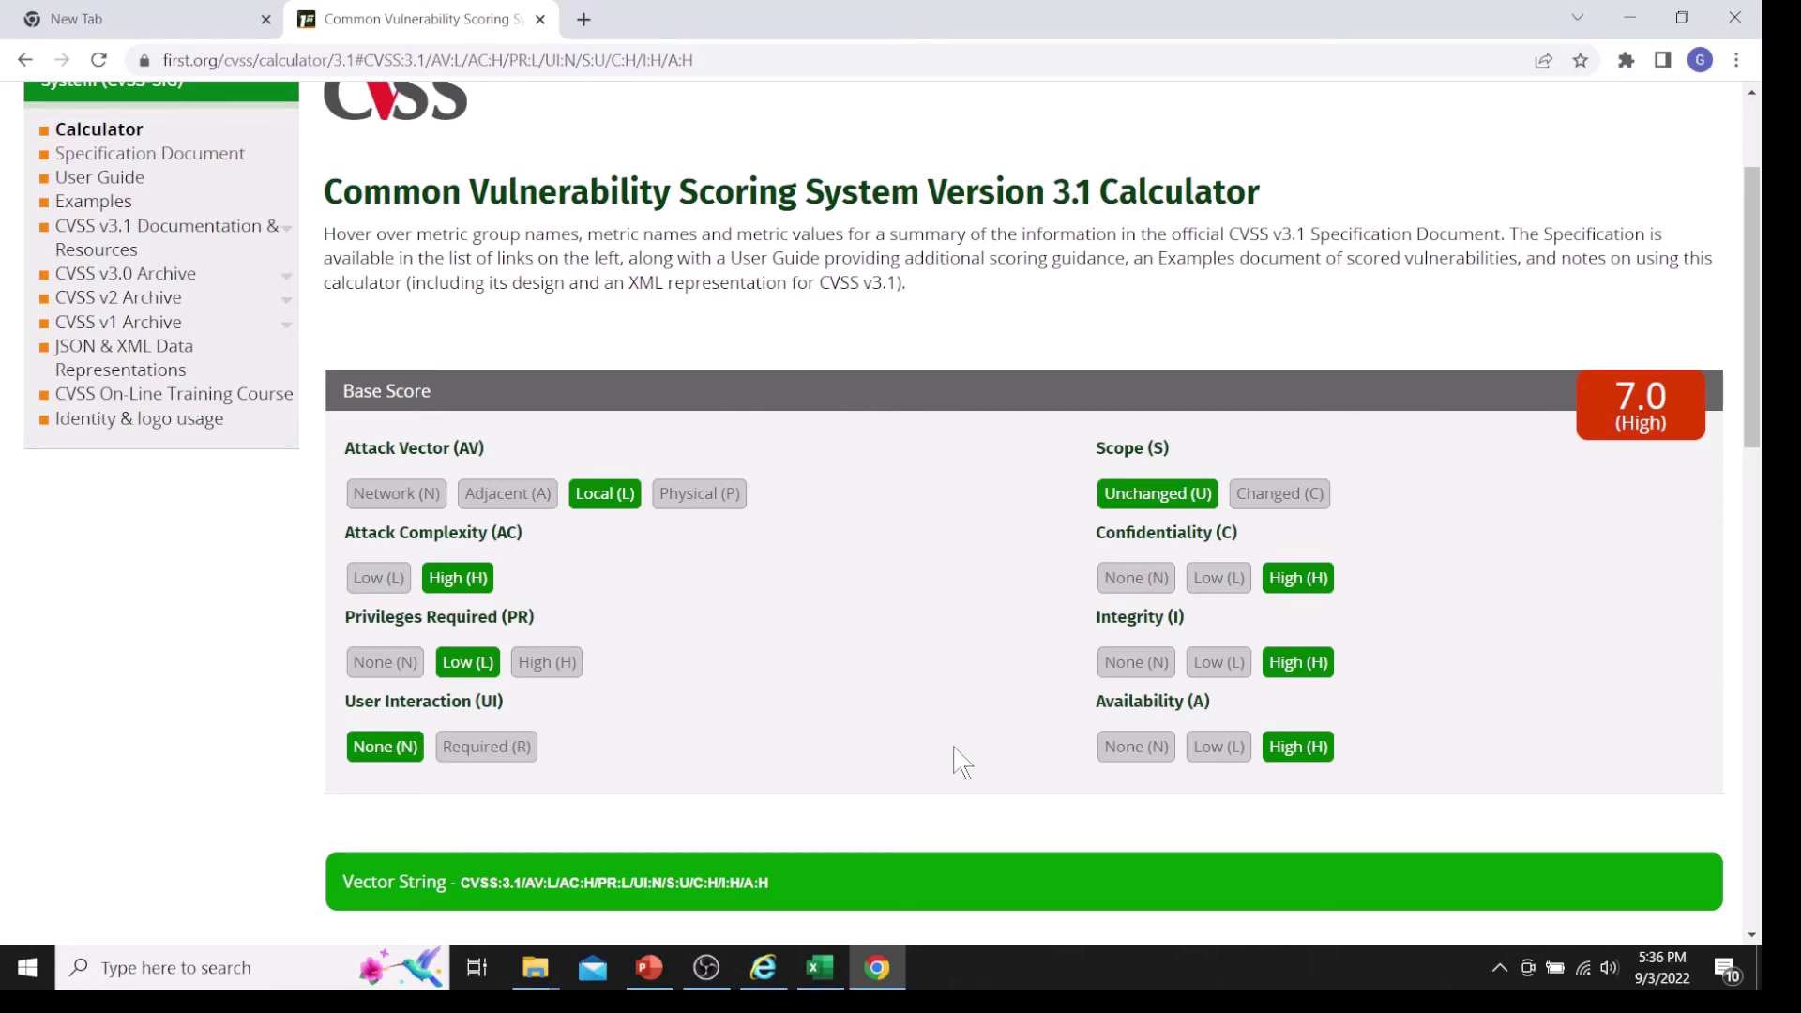
# Step: Review threat 1's High severity, High likelihood, Unacceptable risk and current controls 11, 1, 2
pyautogui.click(820, 968)
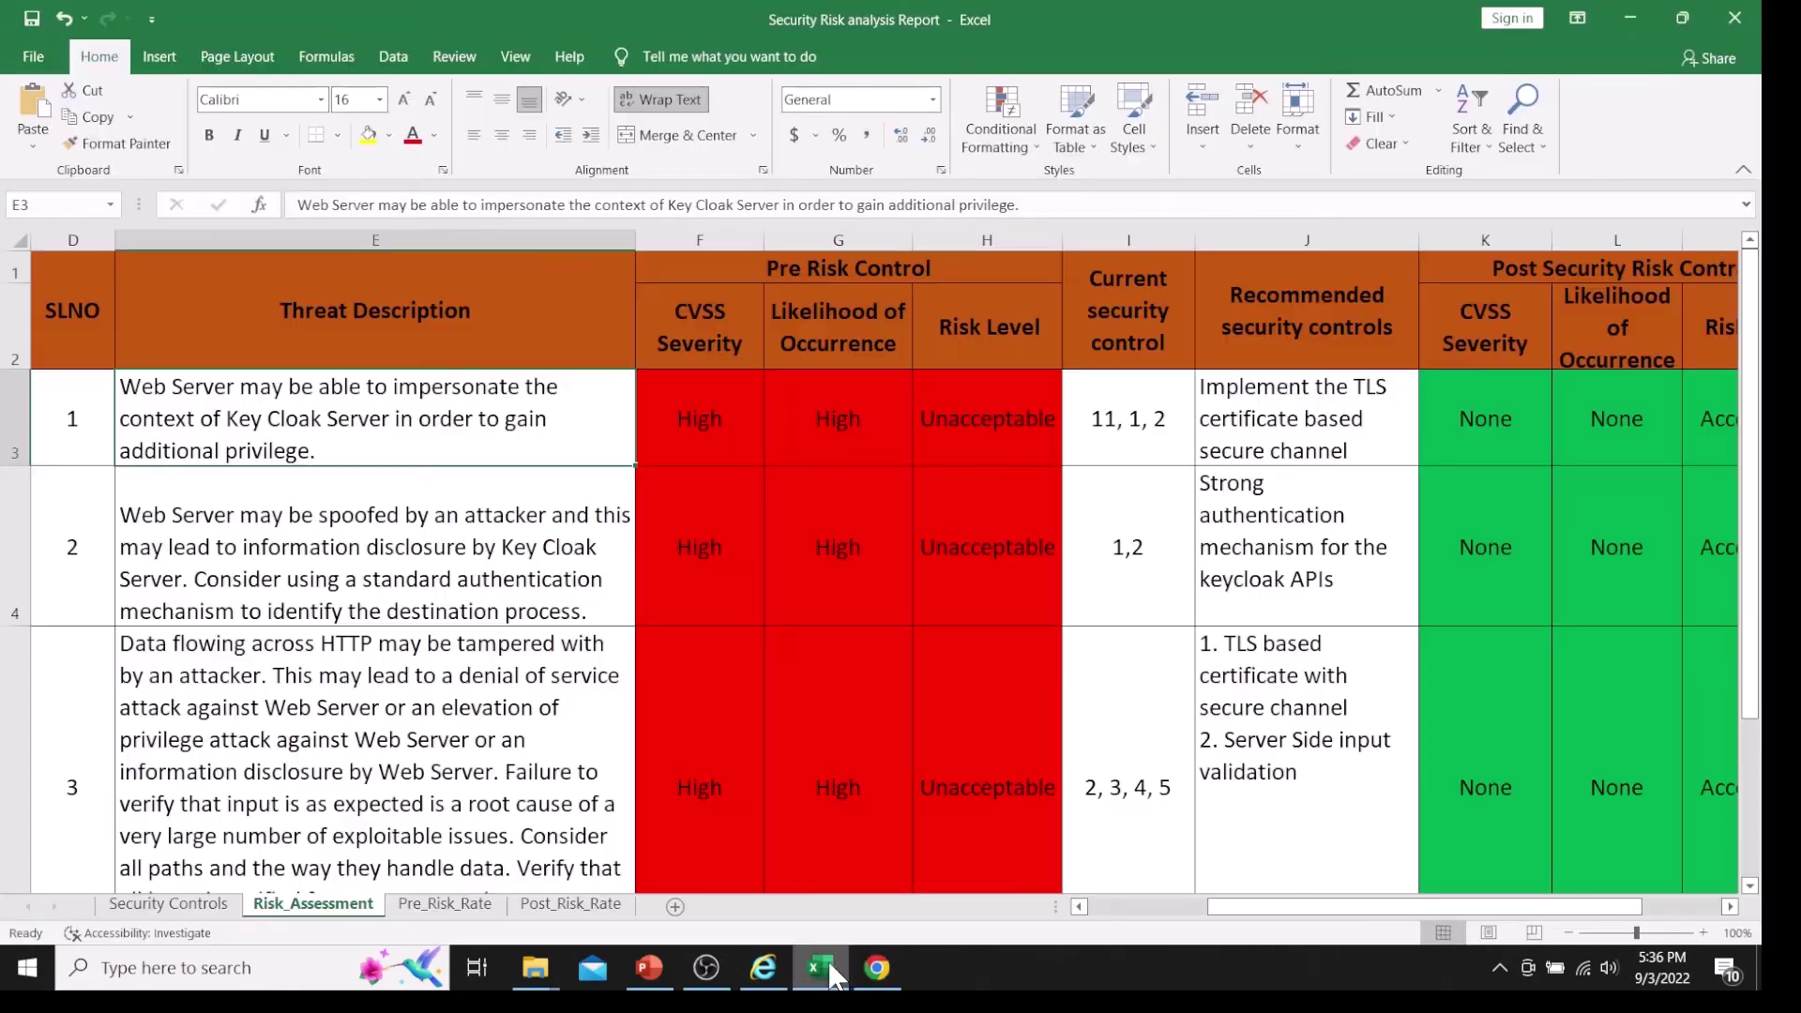
pyautogui.click(733, 429)
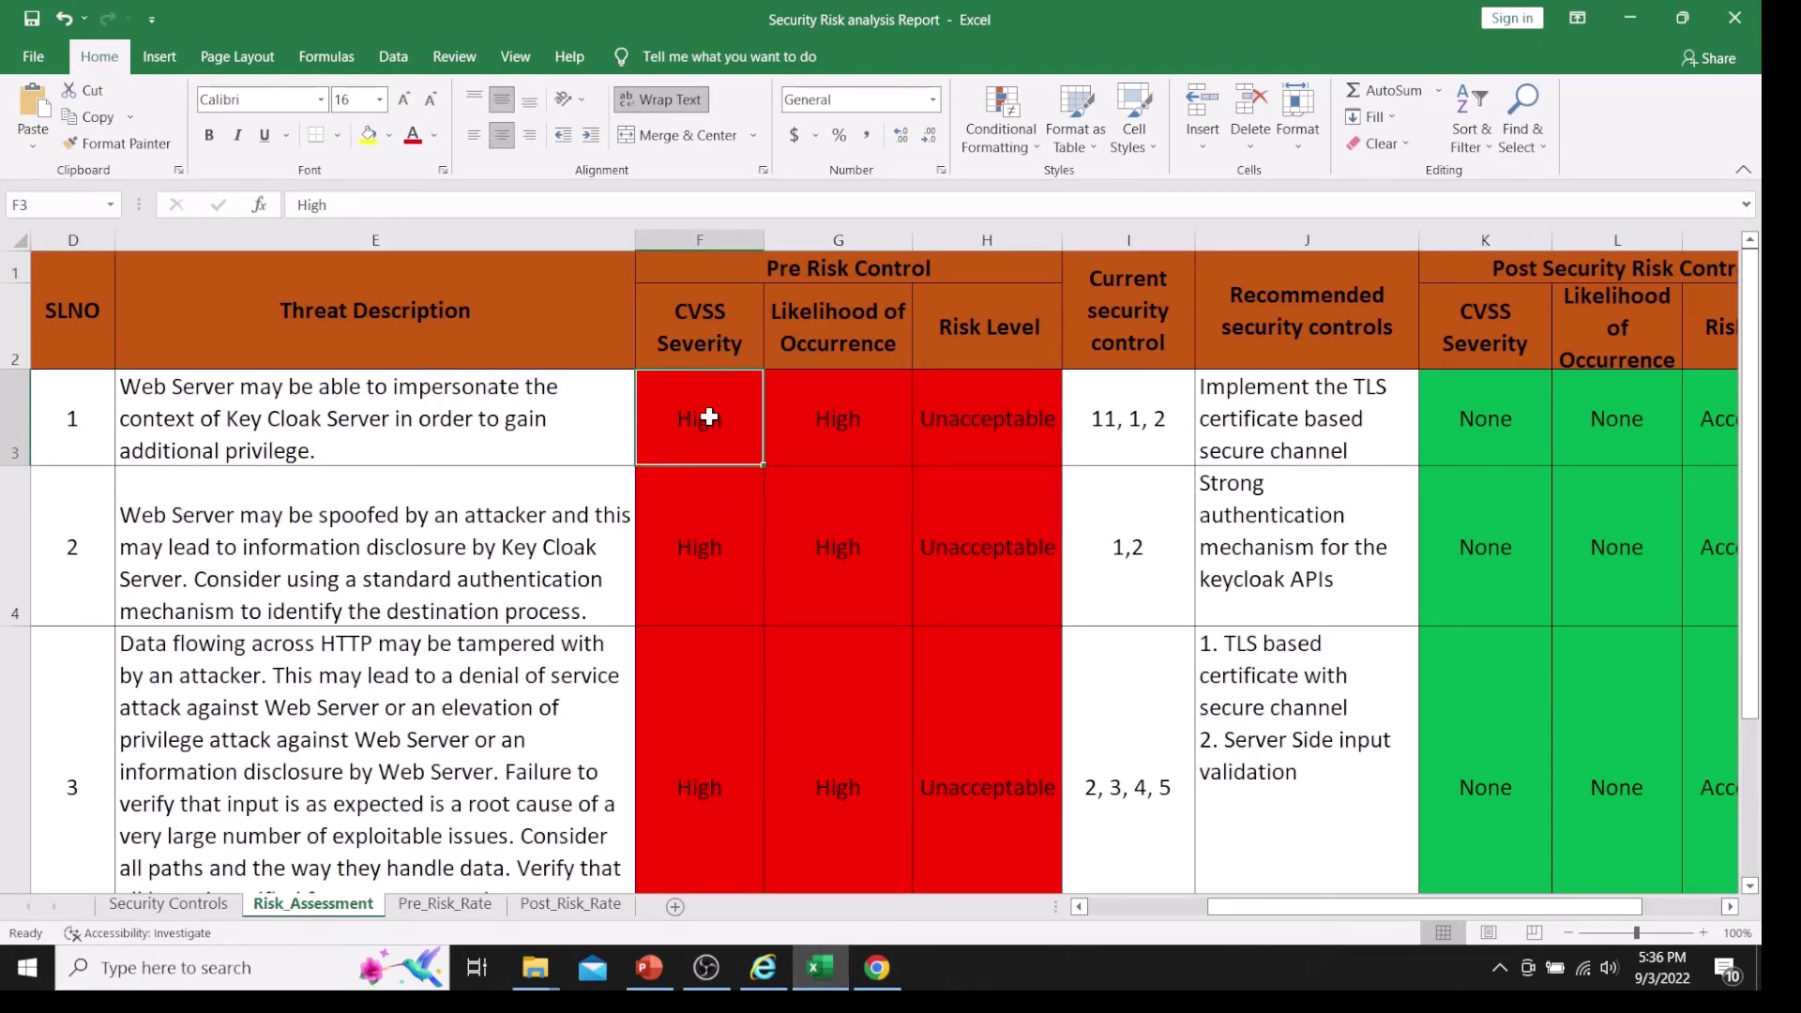
pyautogui.click(830, 340)
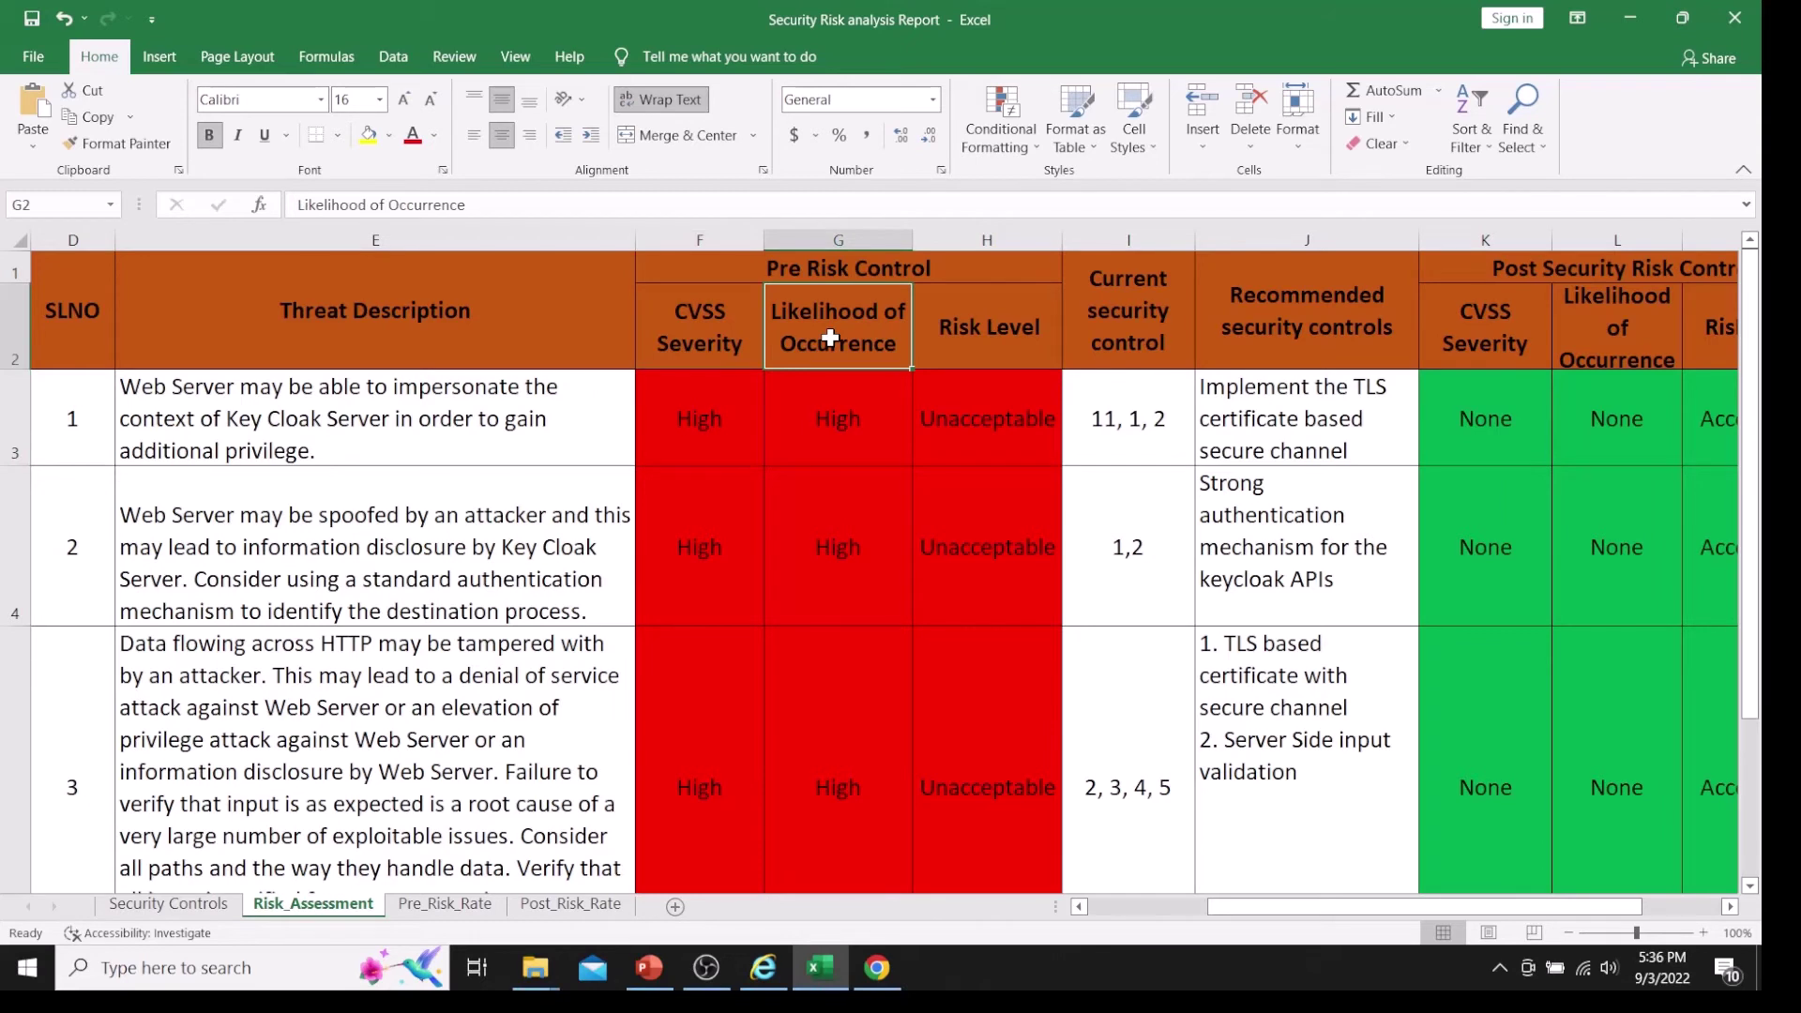
pyautogui.click(852, 419)
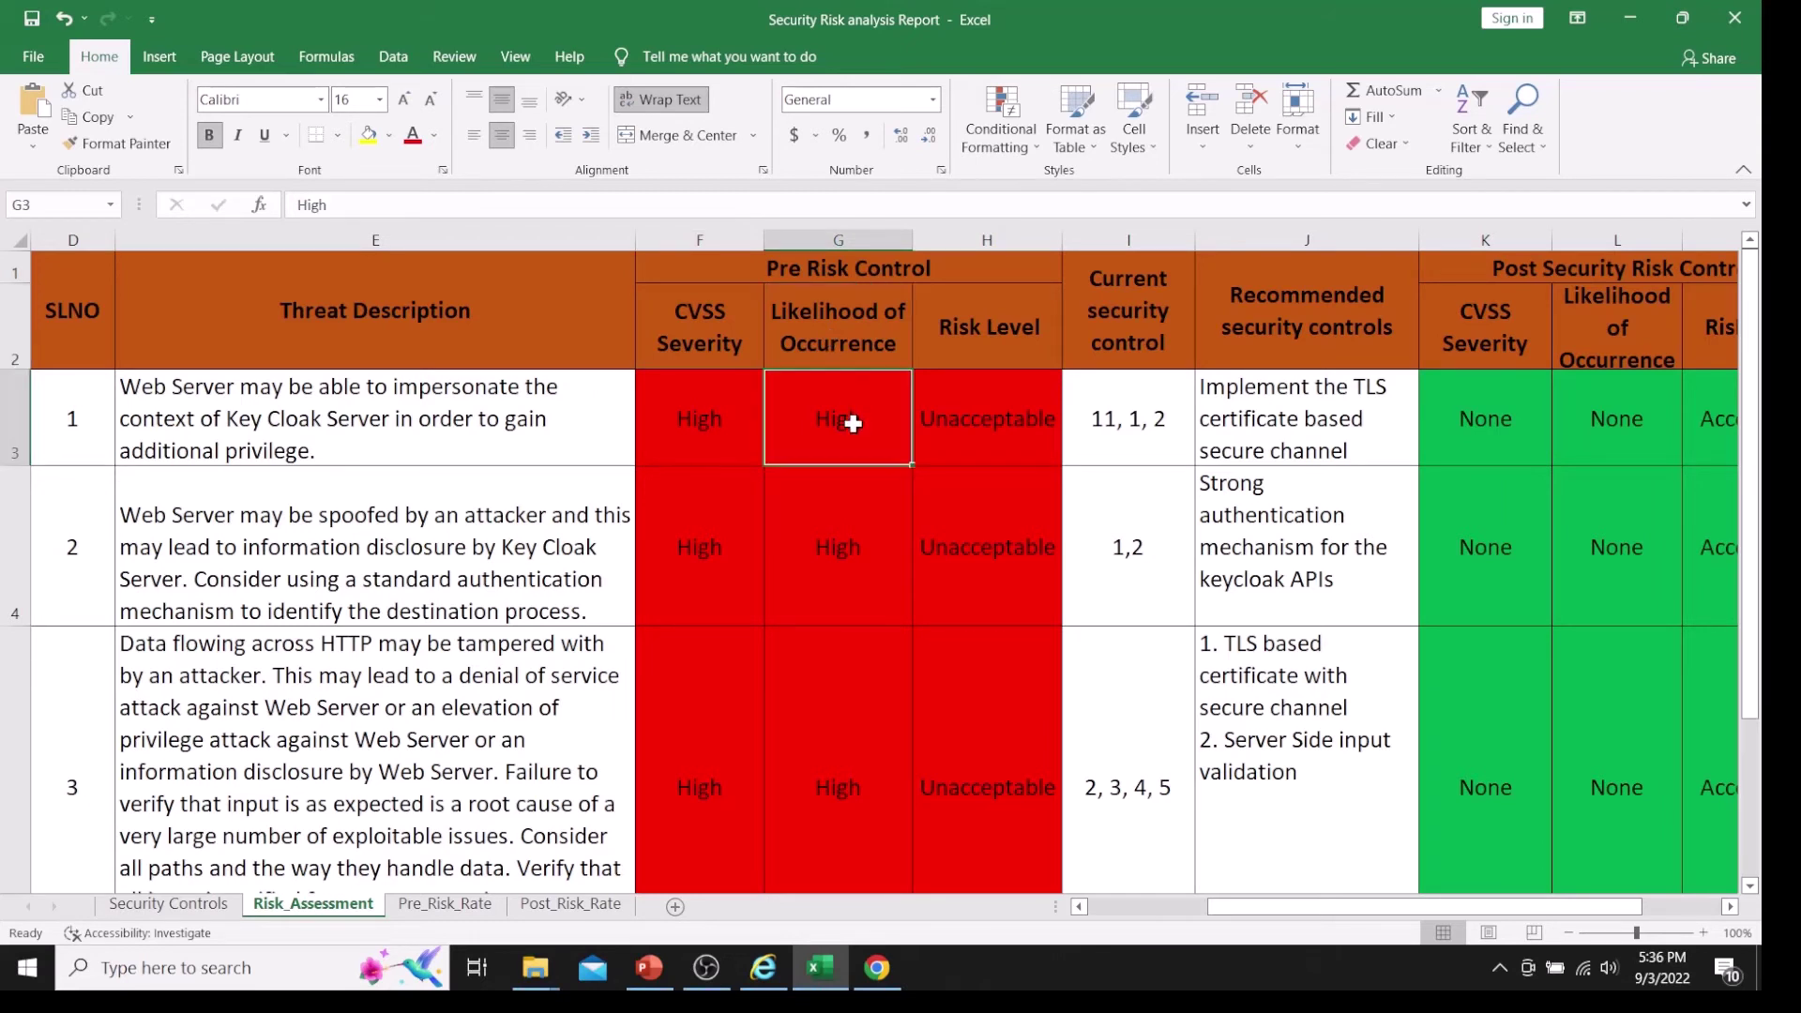
pyautogui.click(970, 346)
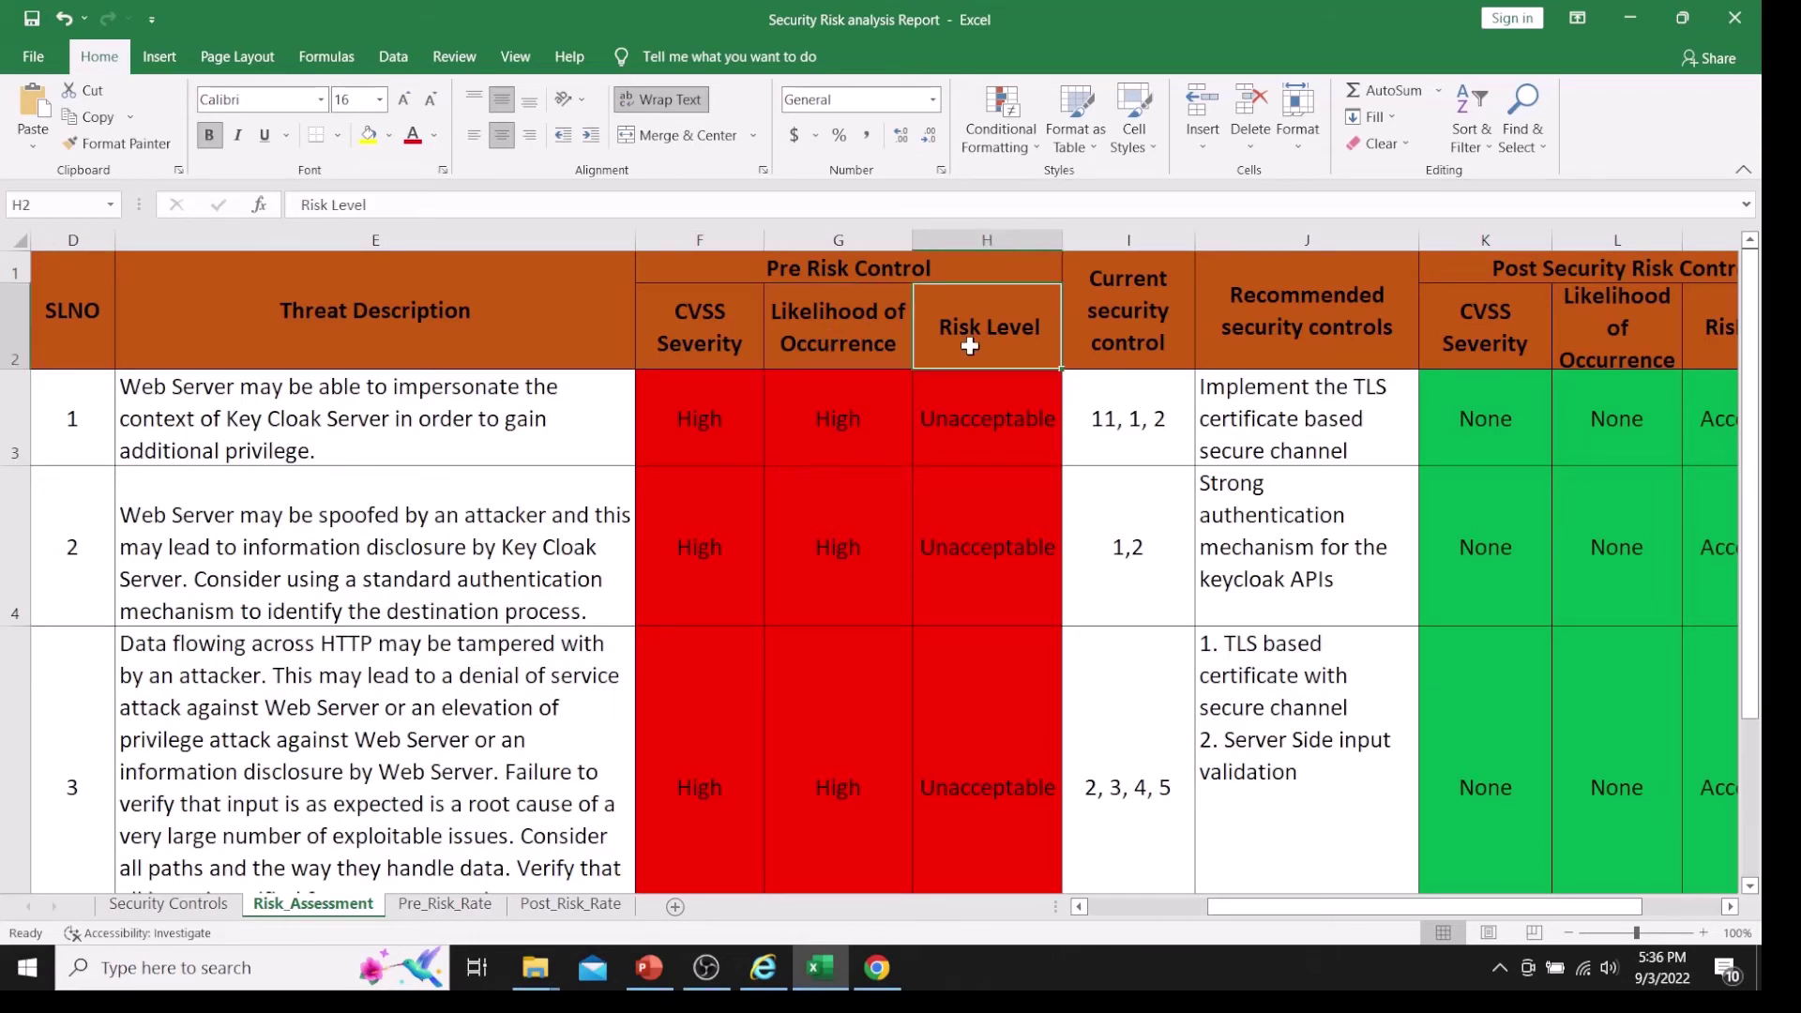
pyautogui.click(976, 419)
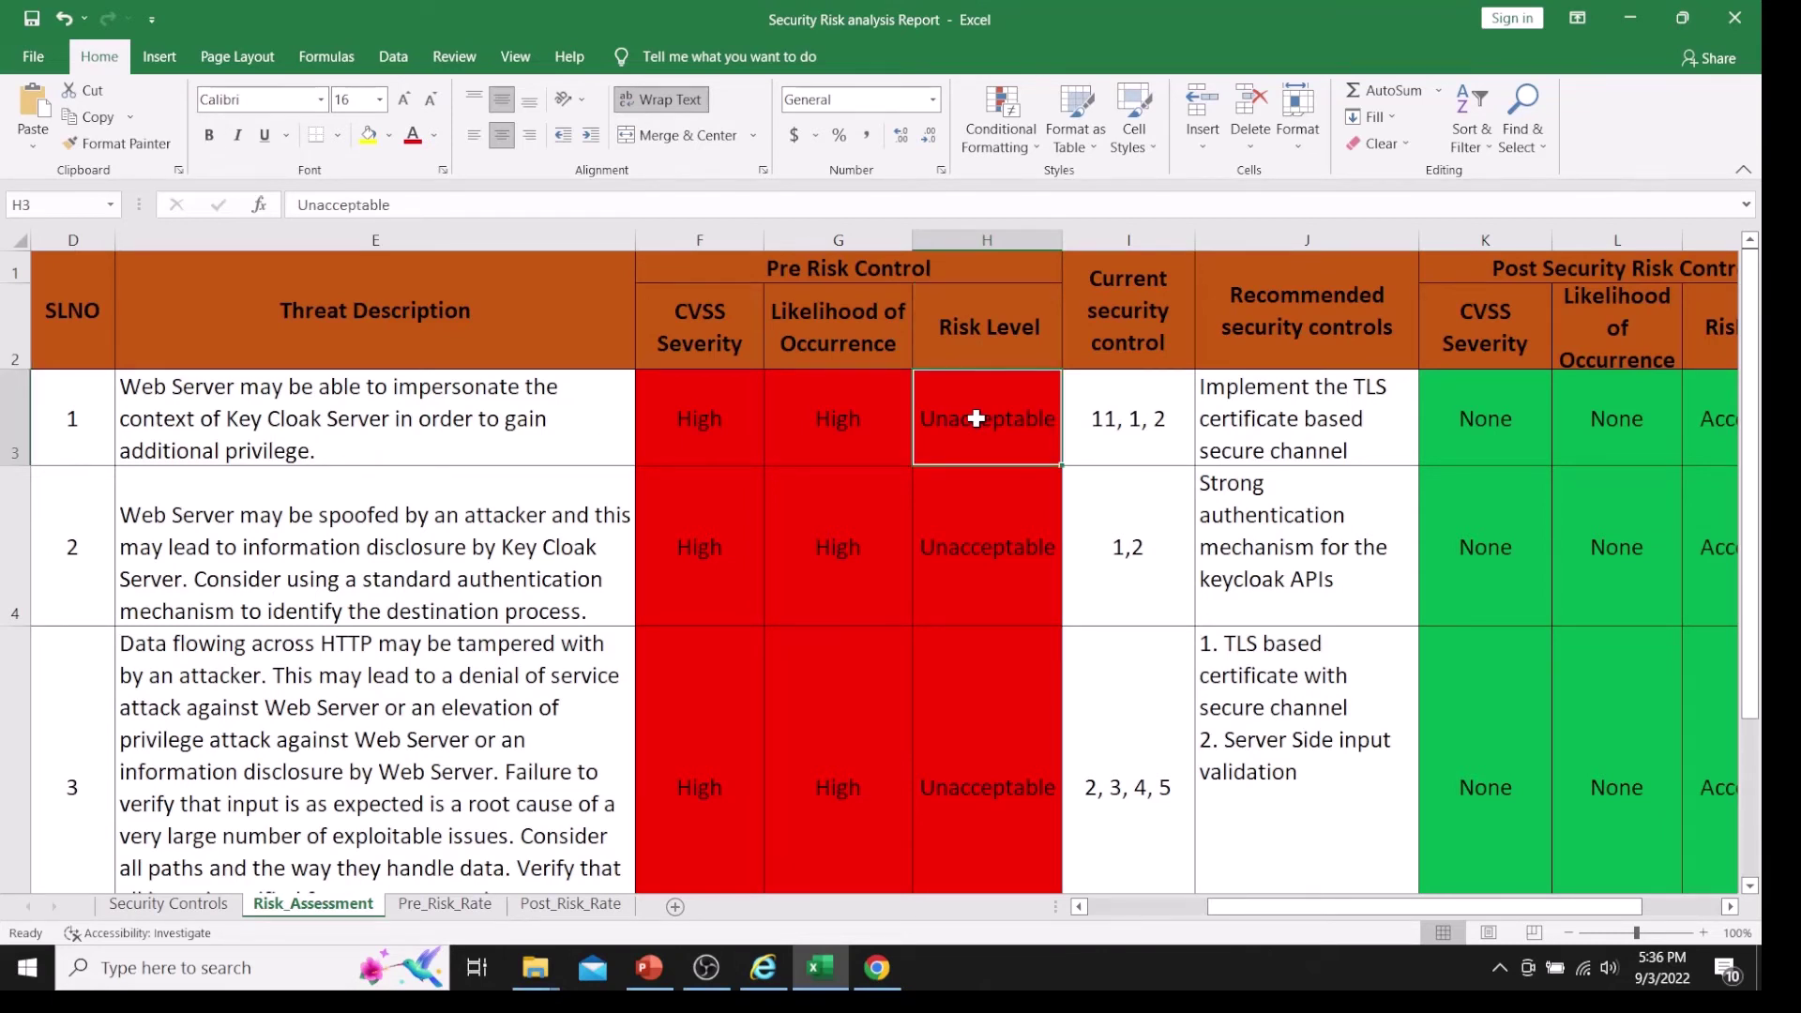
pyautogui.click(869, 273)
pyautogui.click(865, 441)
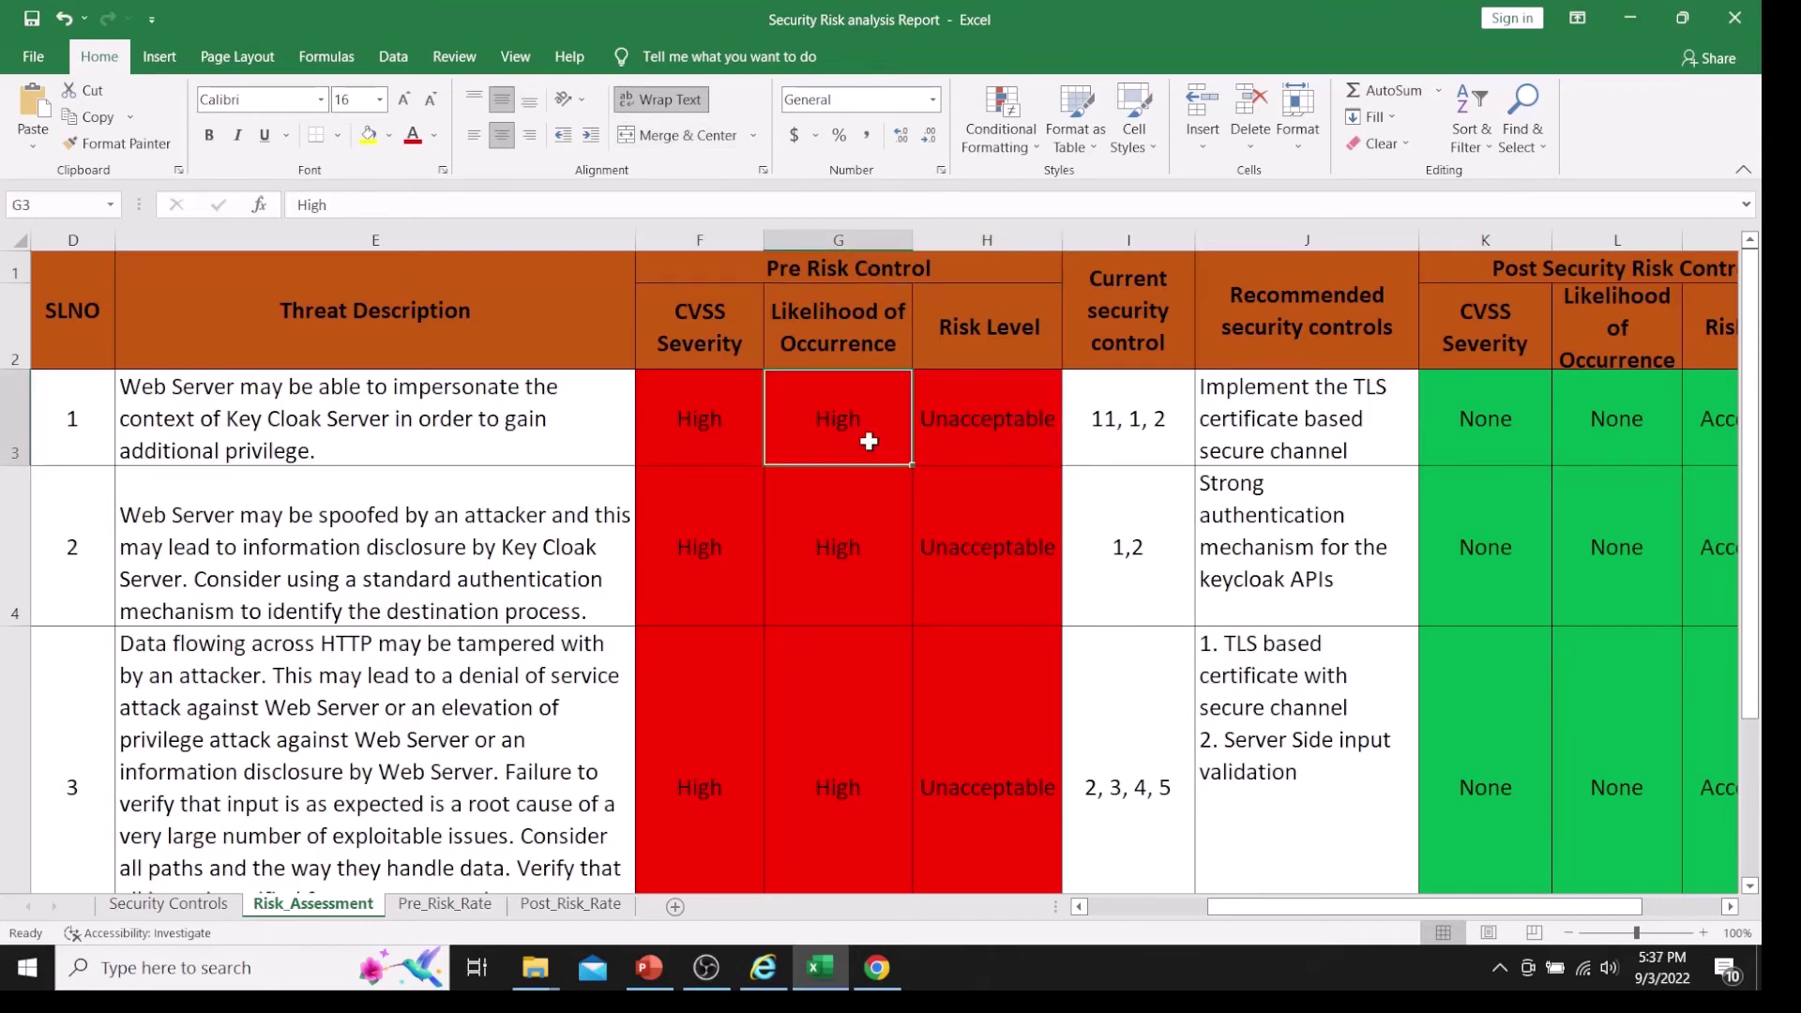
pyautogui.click(1039, 418)
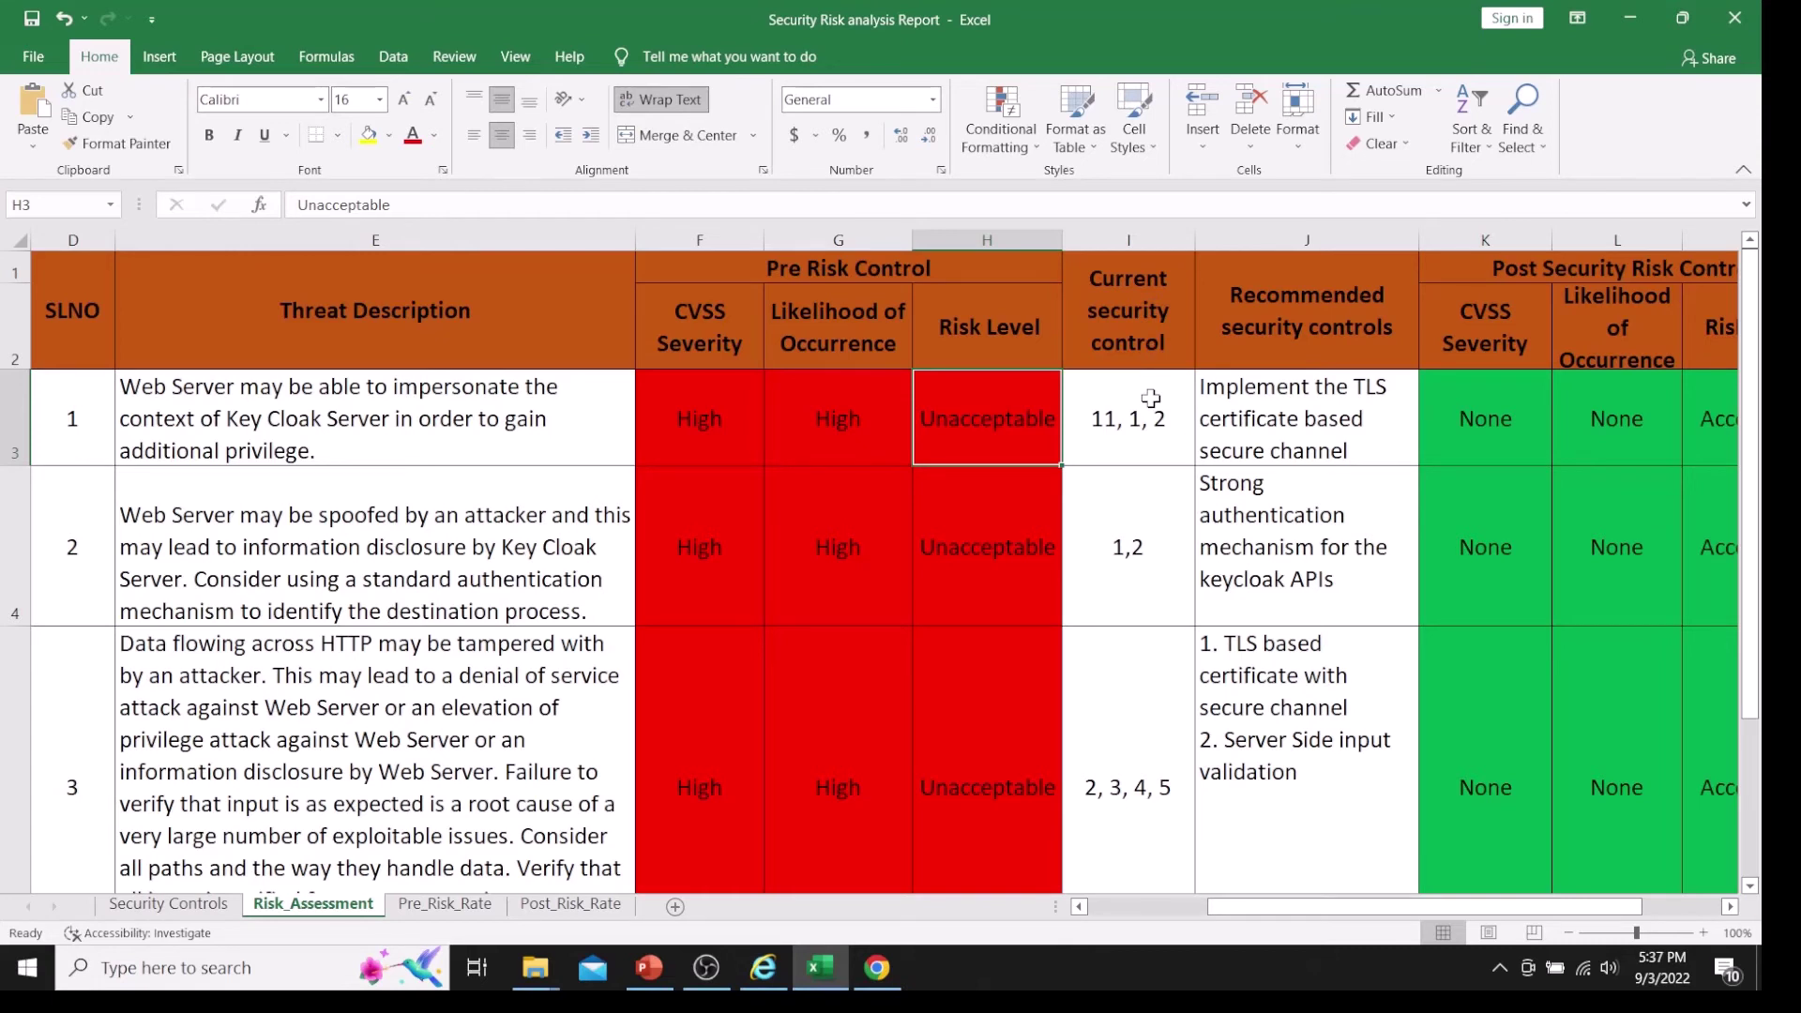
pyautogui.click(1151, 398)
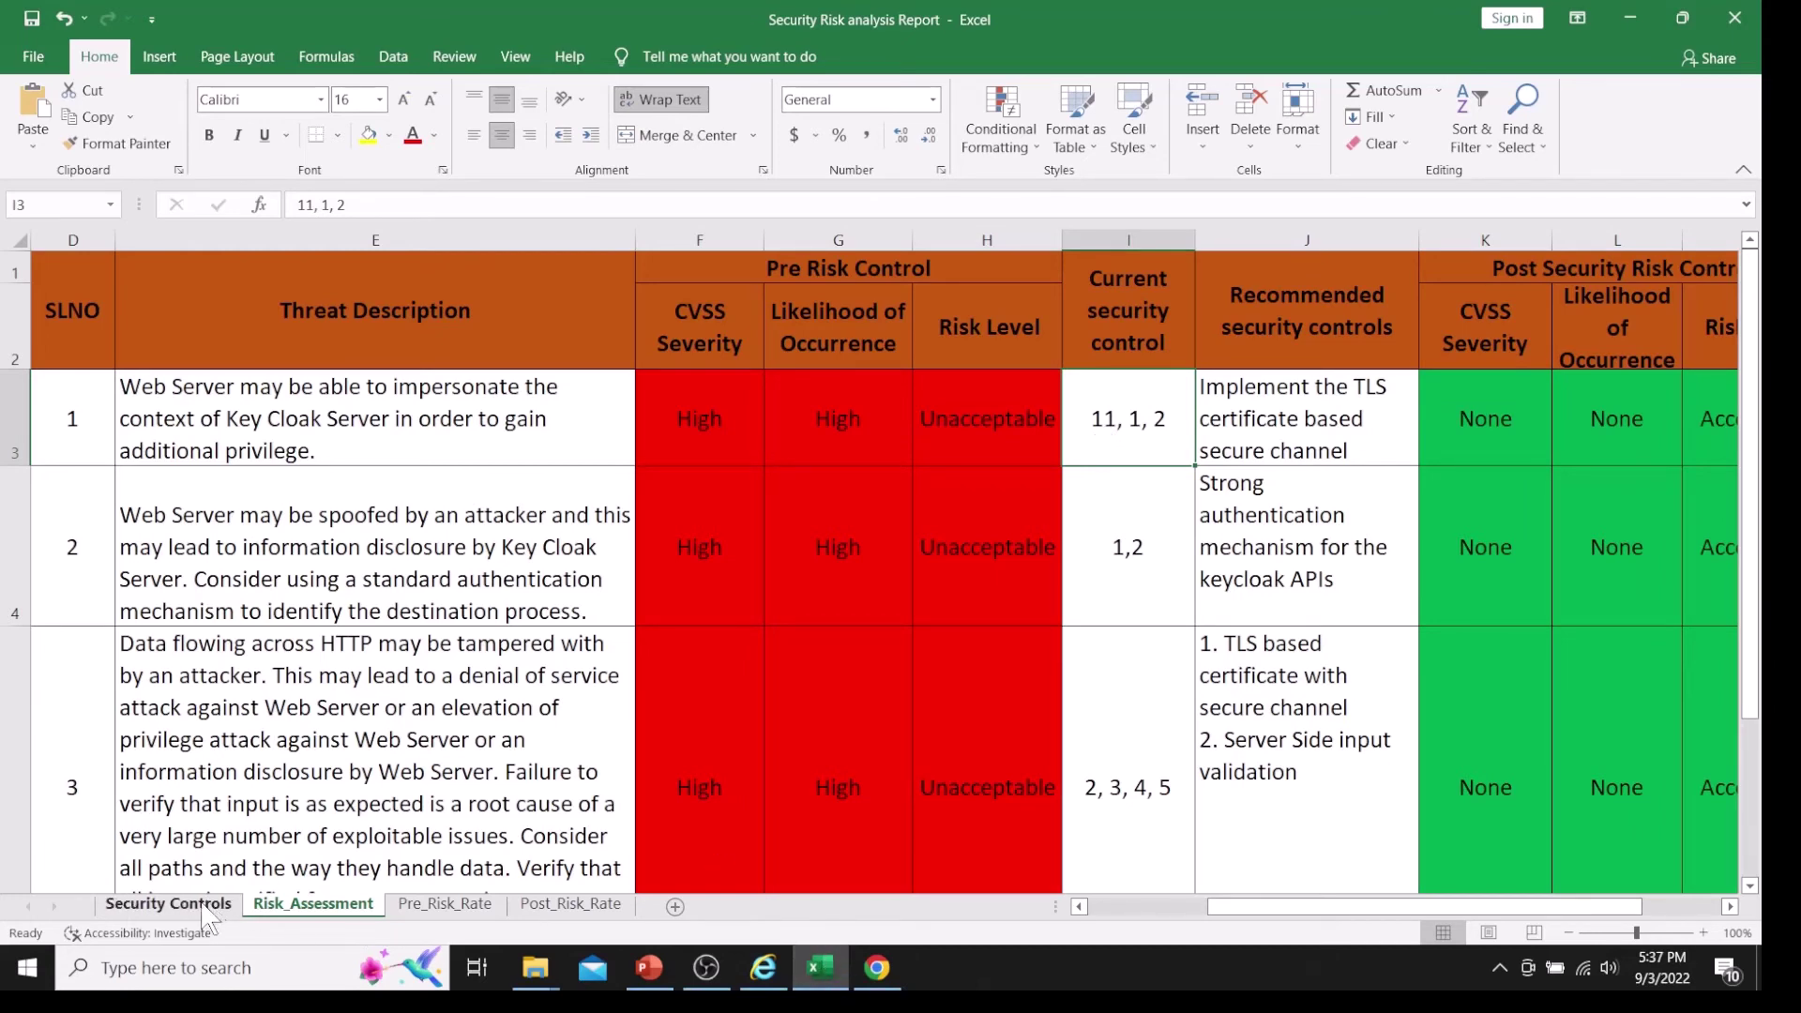
# Step: Look up control 1 Authentication and control 2 Authorization on the Security Controls sheet
pyautogui.click(169, 904)
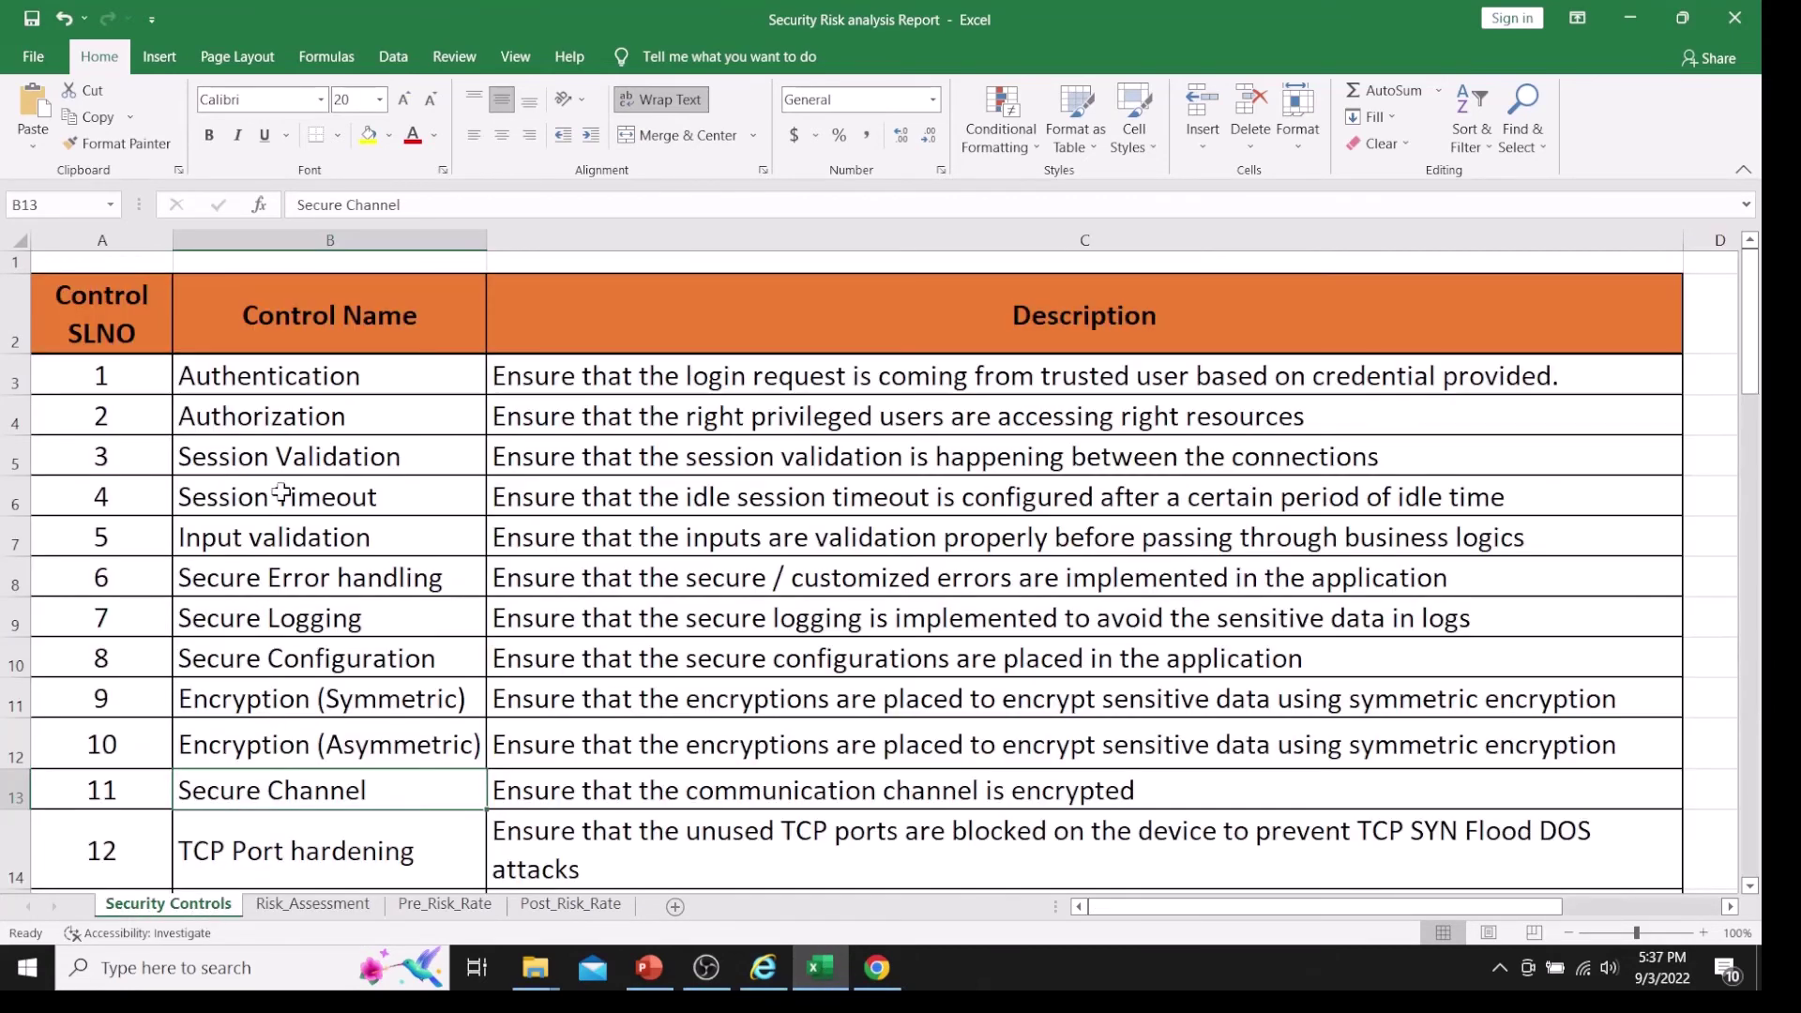
pyautogui.click(139, 384)
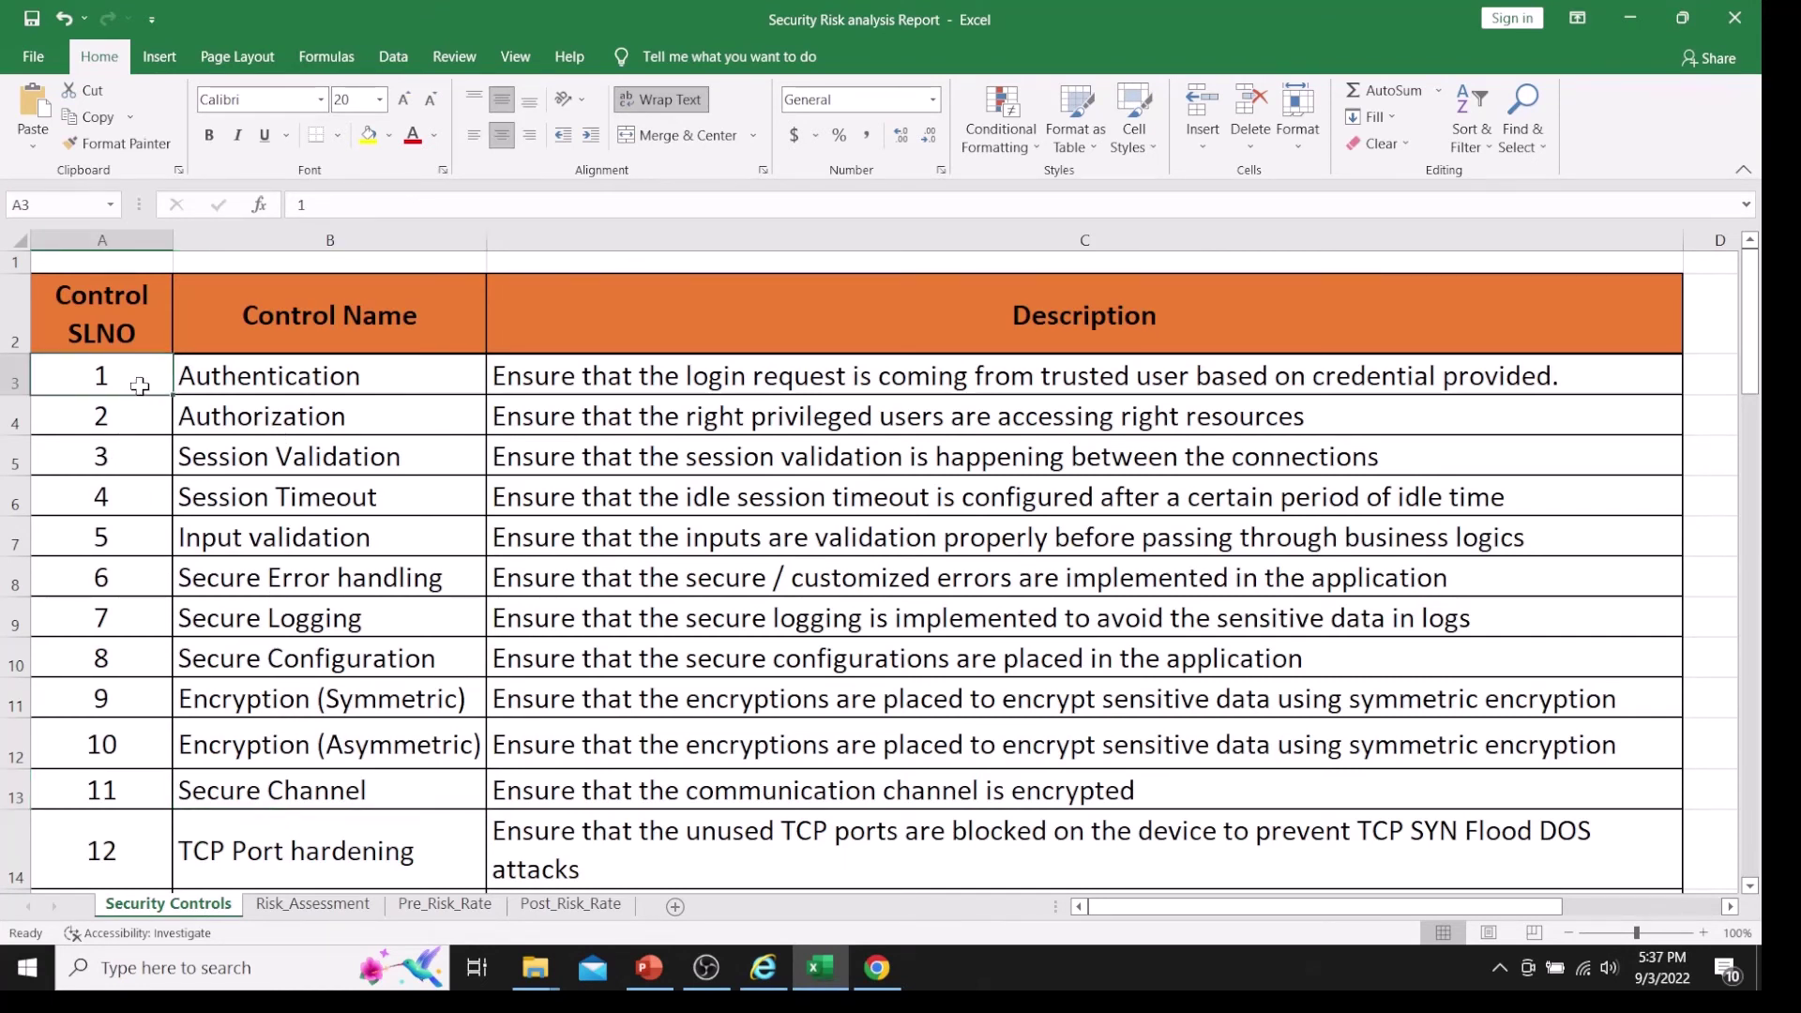
pyautogui.click(143, 415)
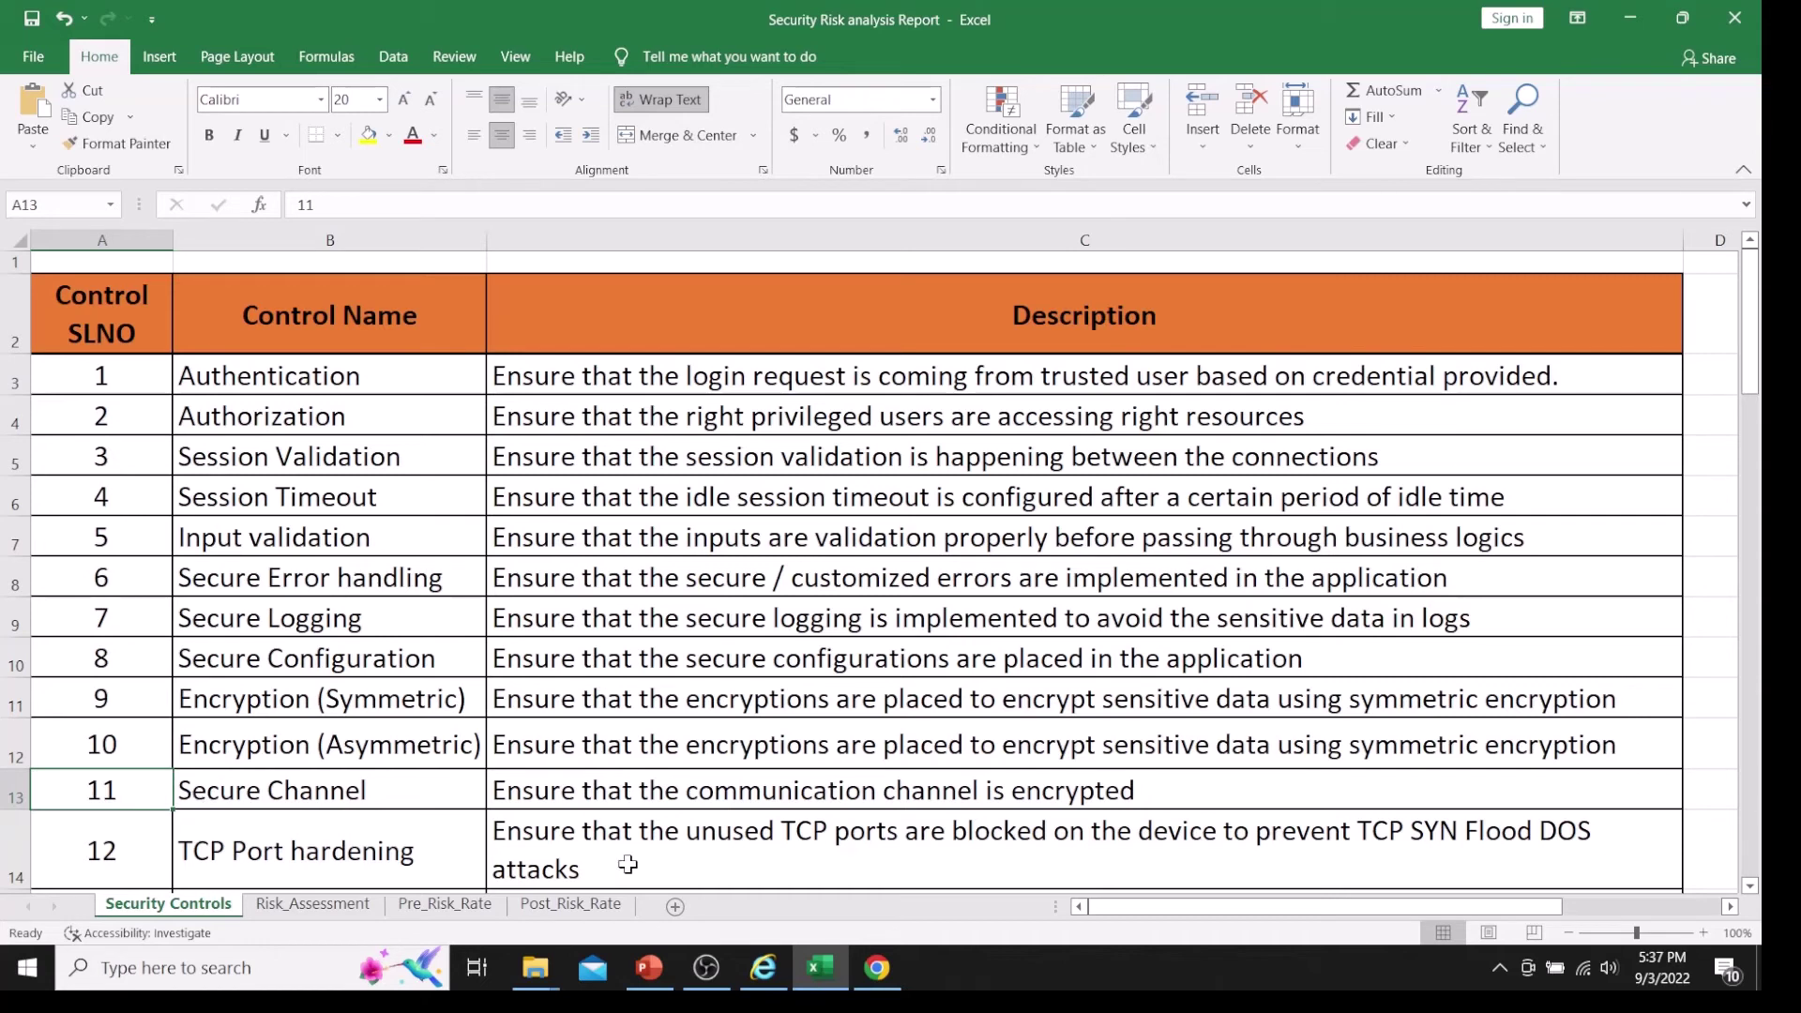
pyautogui.click(841, 971)
pyautogui.click(835, 960)
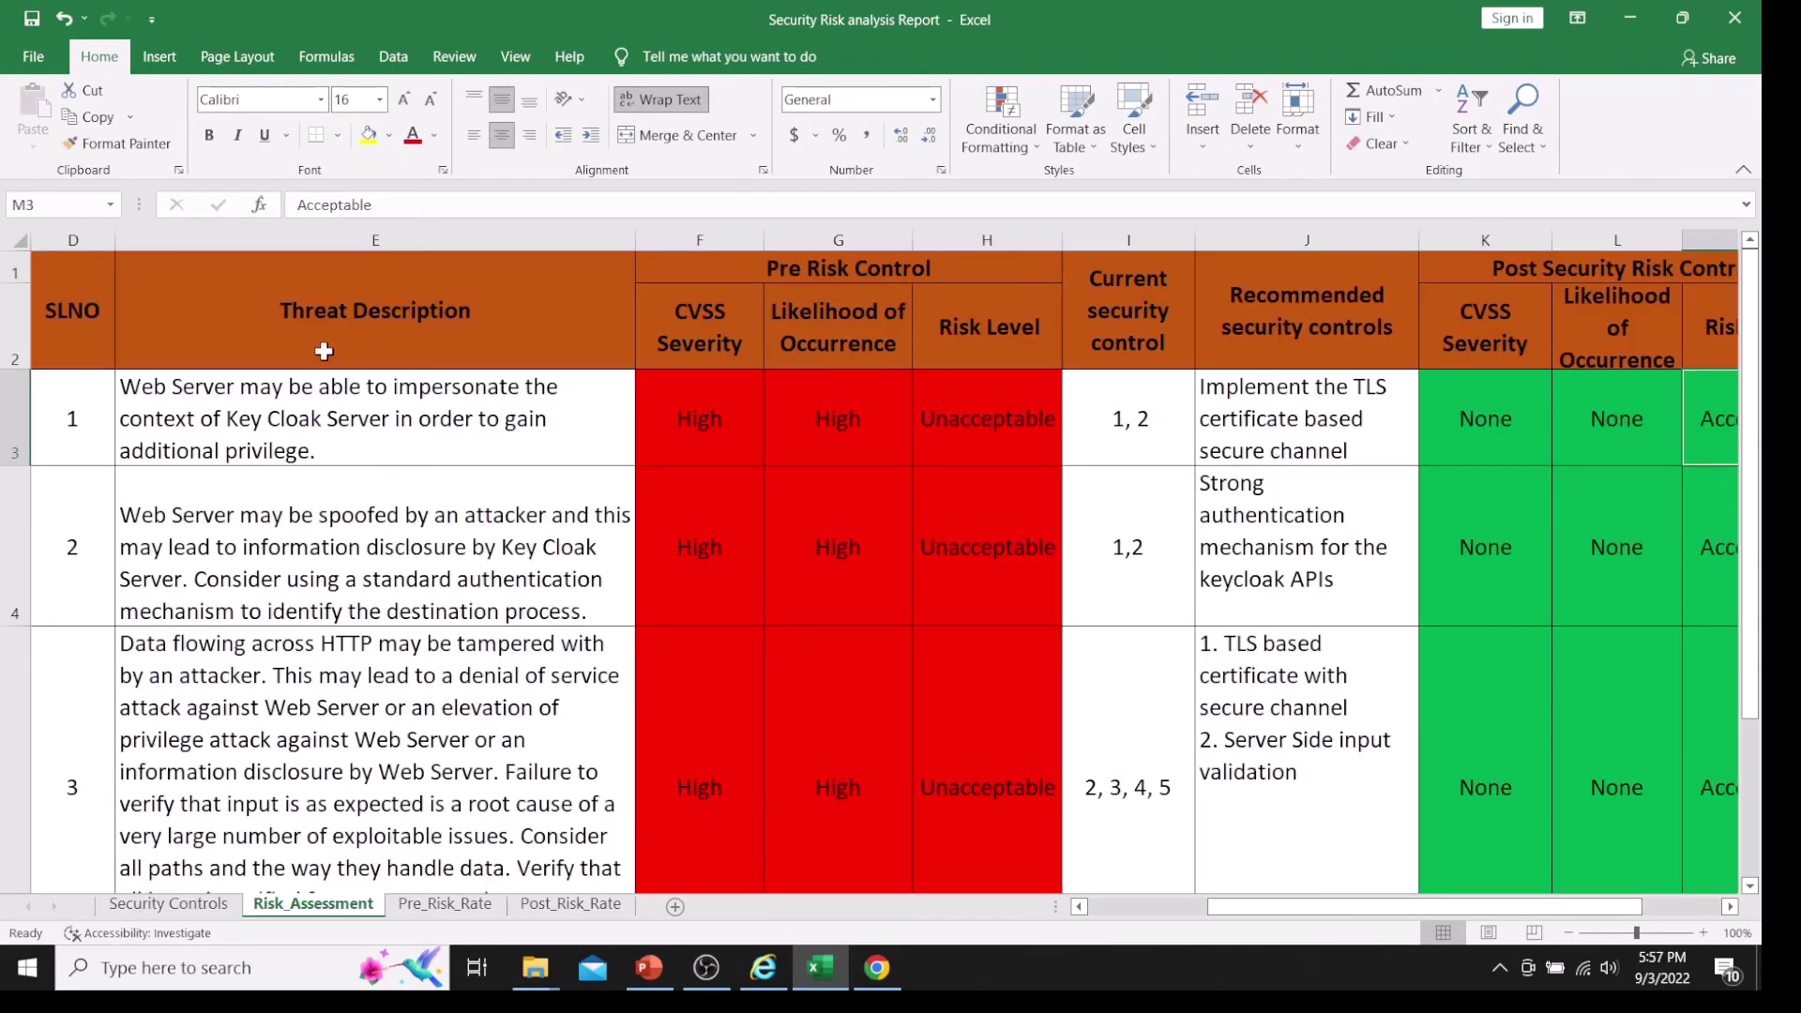
# Step: Review threat 1's description, controls 1, 2, and its pre-control severity, likelihood and risk level
pyautogui.click(303, 405)
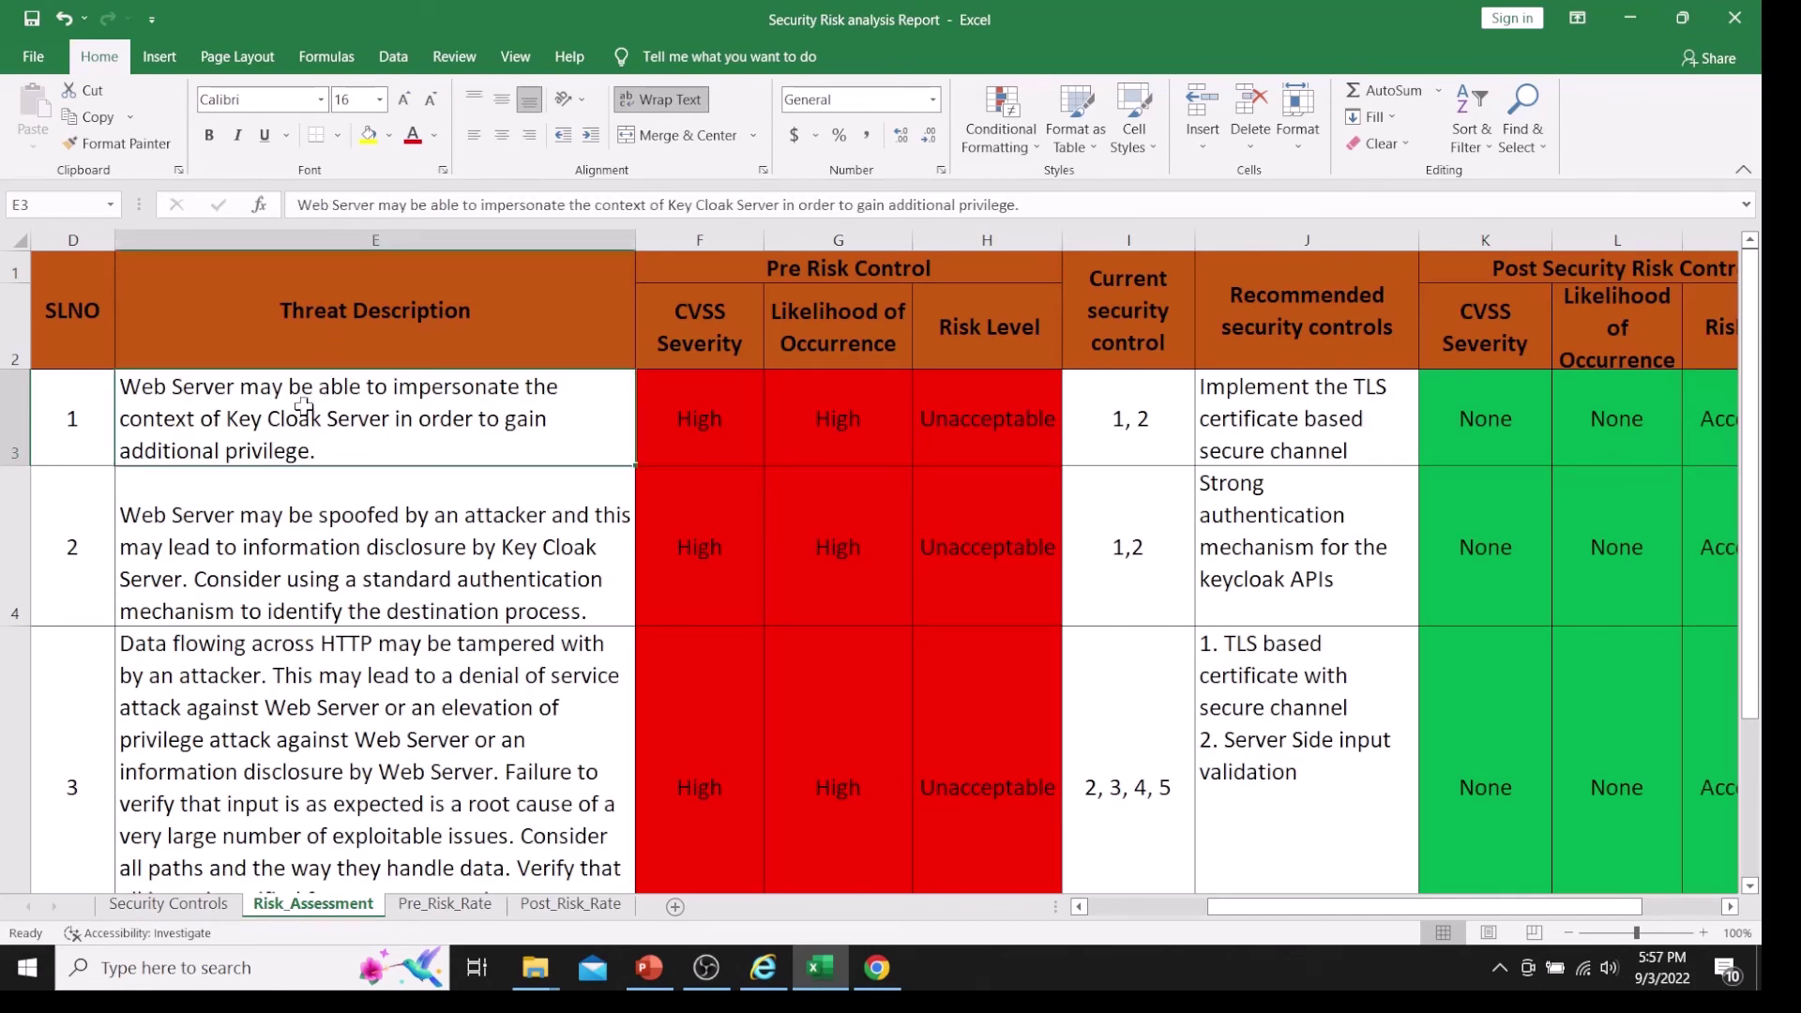
pyautogui.click(826, 272)
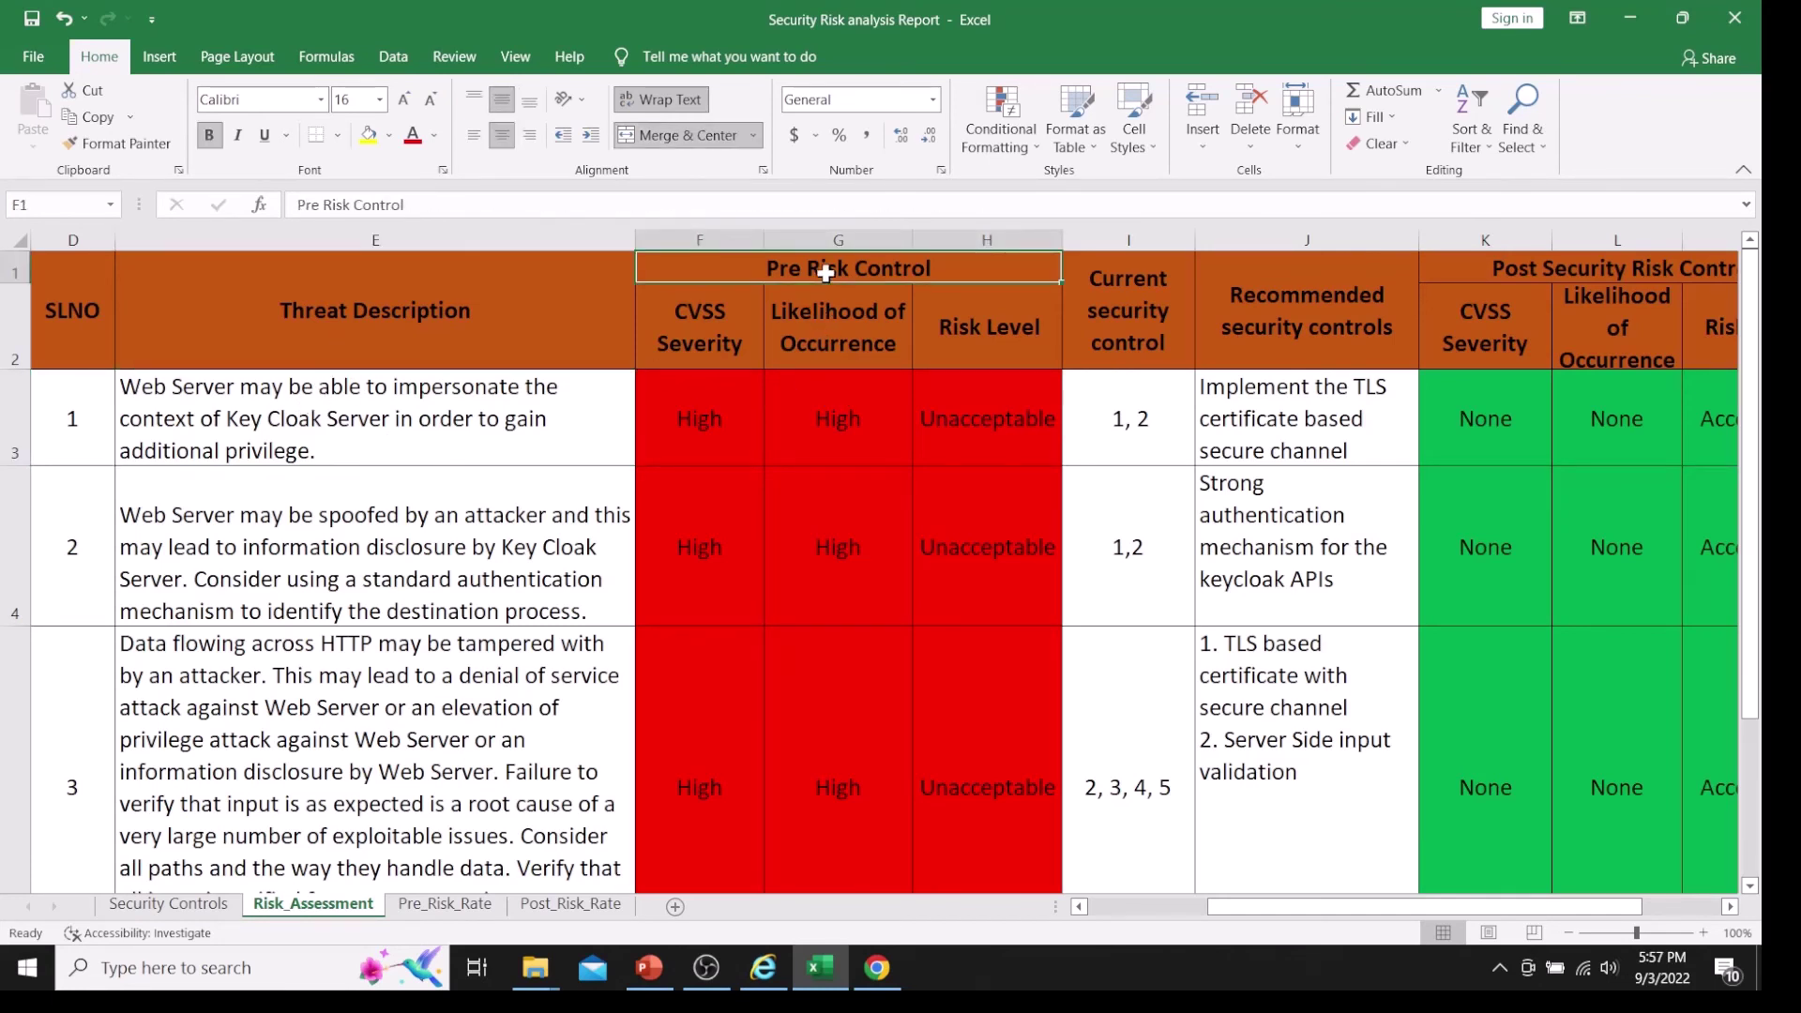
pyautogui.click(1165, 452)
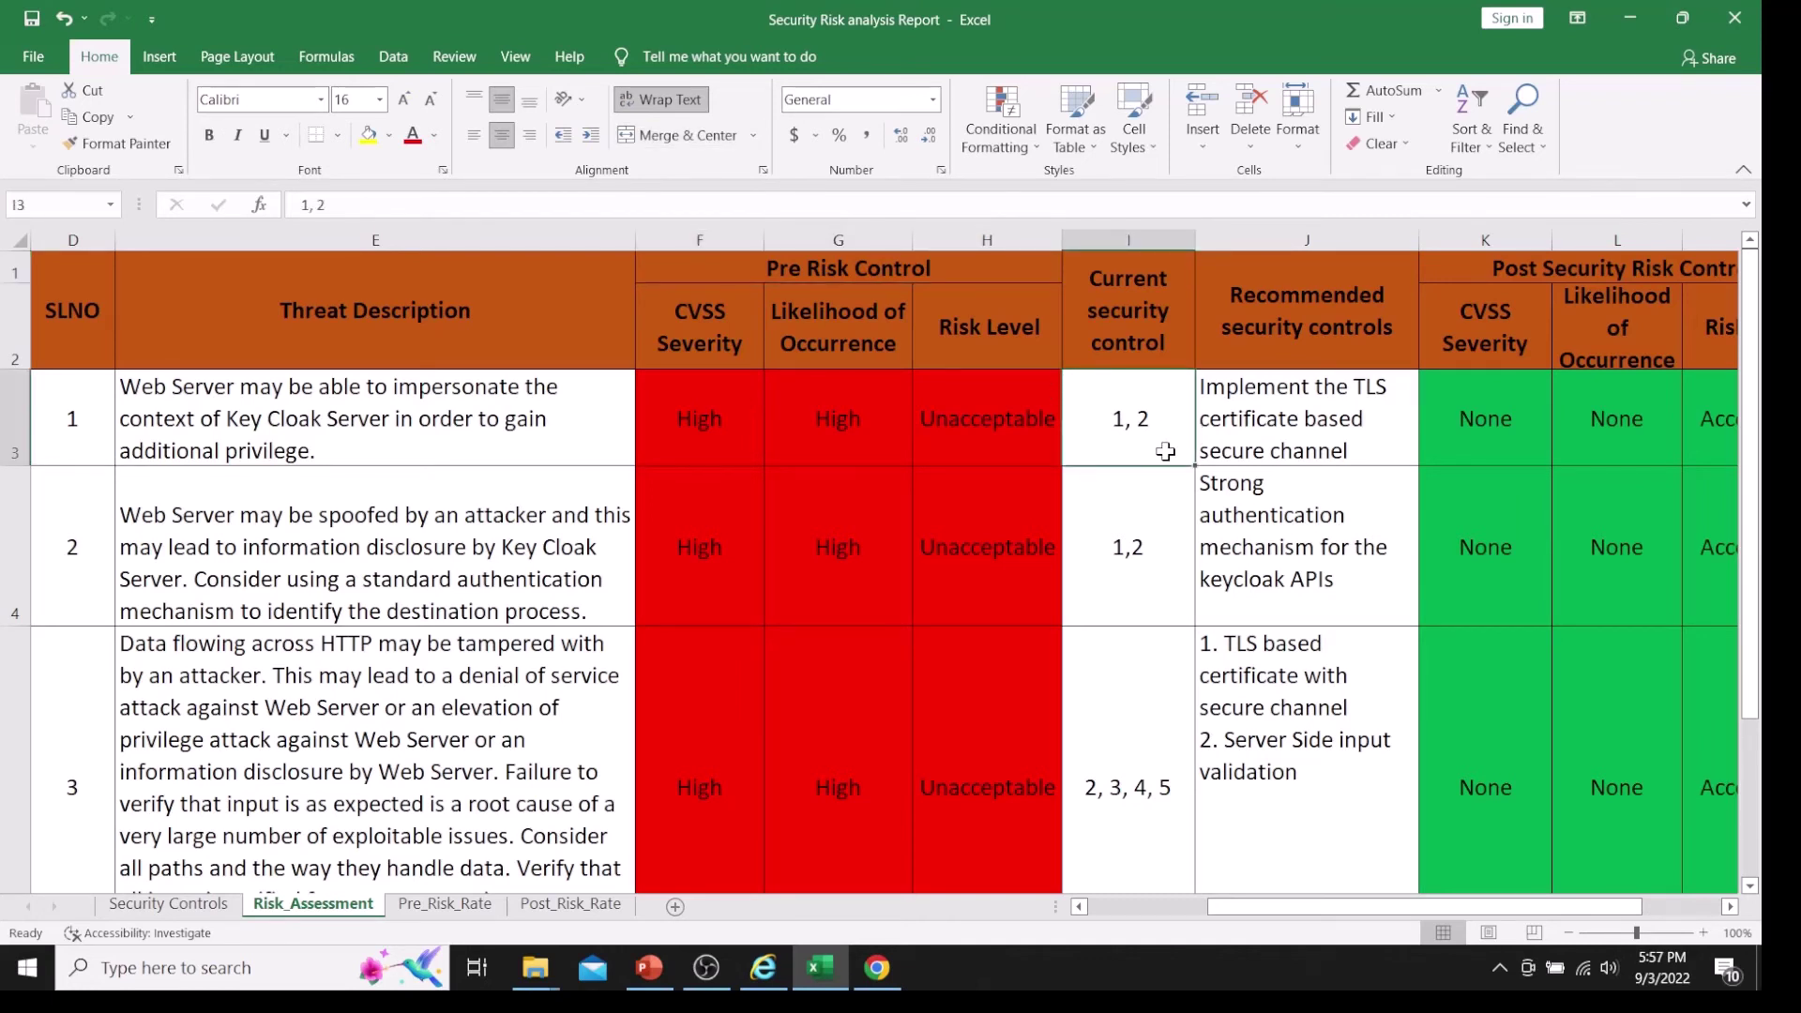
pyautogui.click(715, 420)
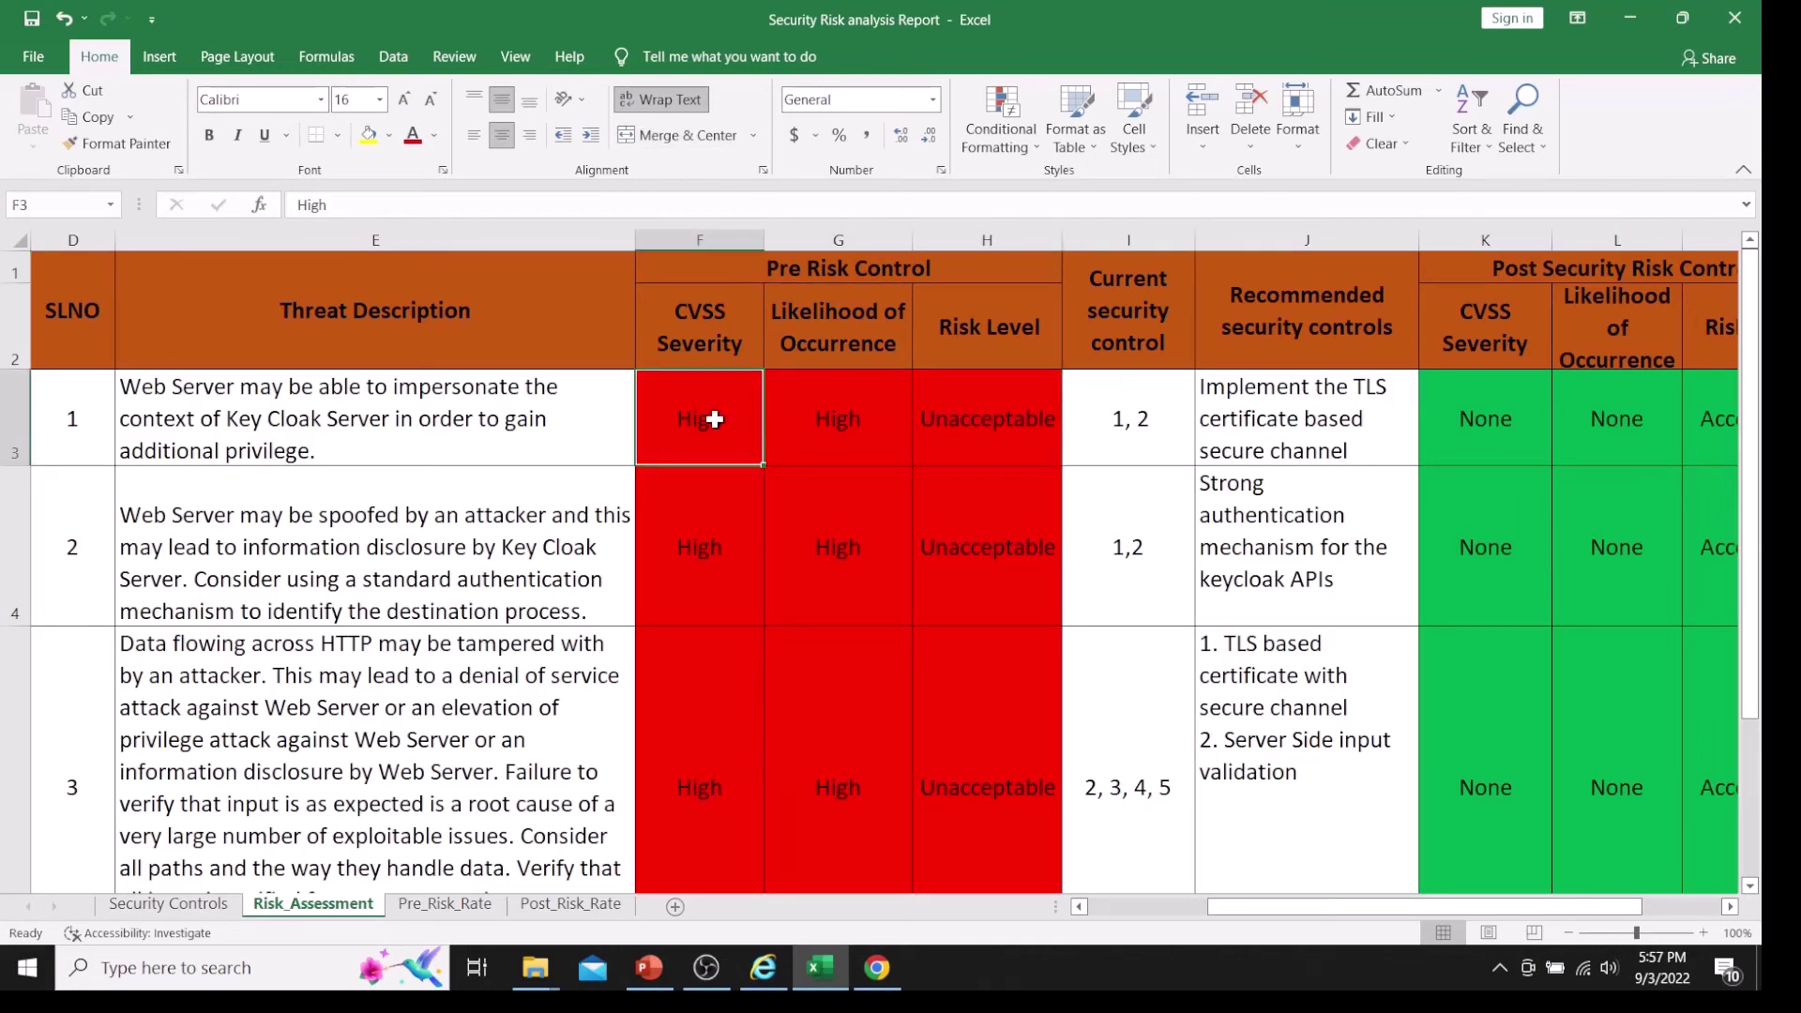
pyautogui.click(857, 415)
pyautogui.click(968, 421)
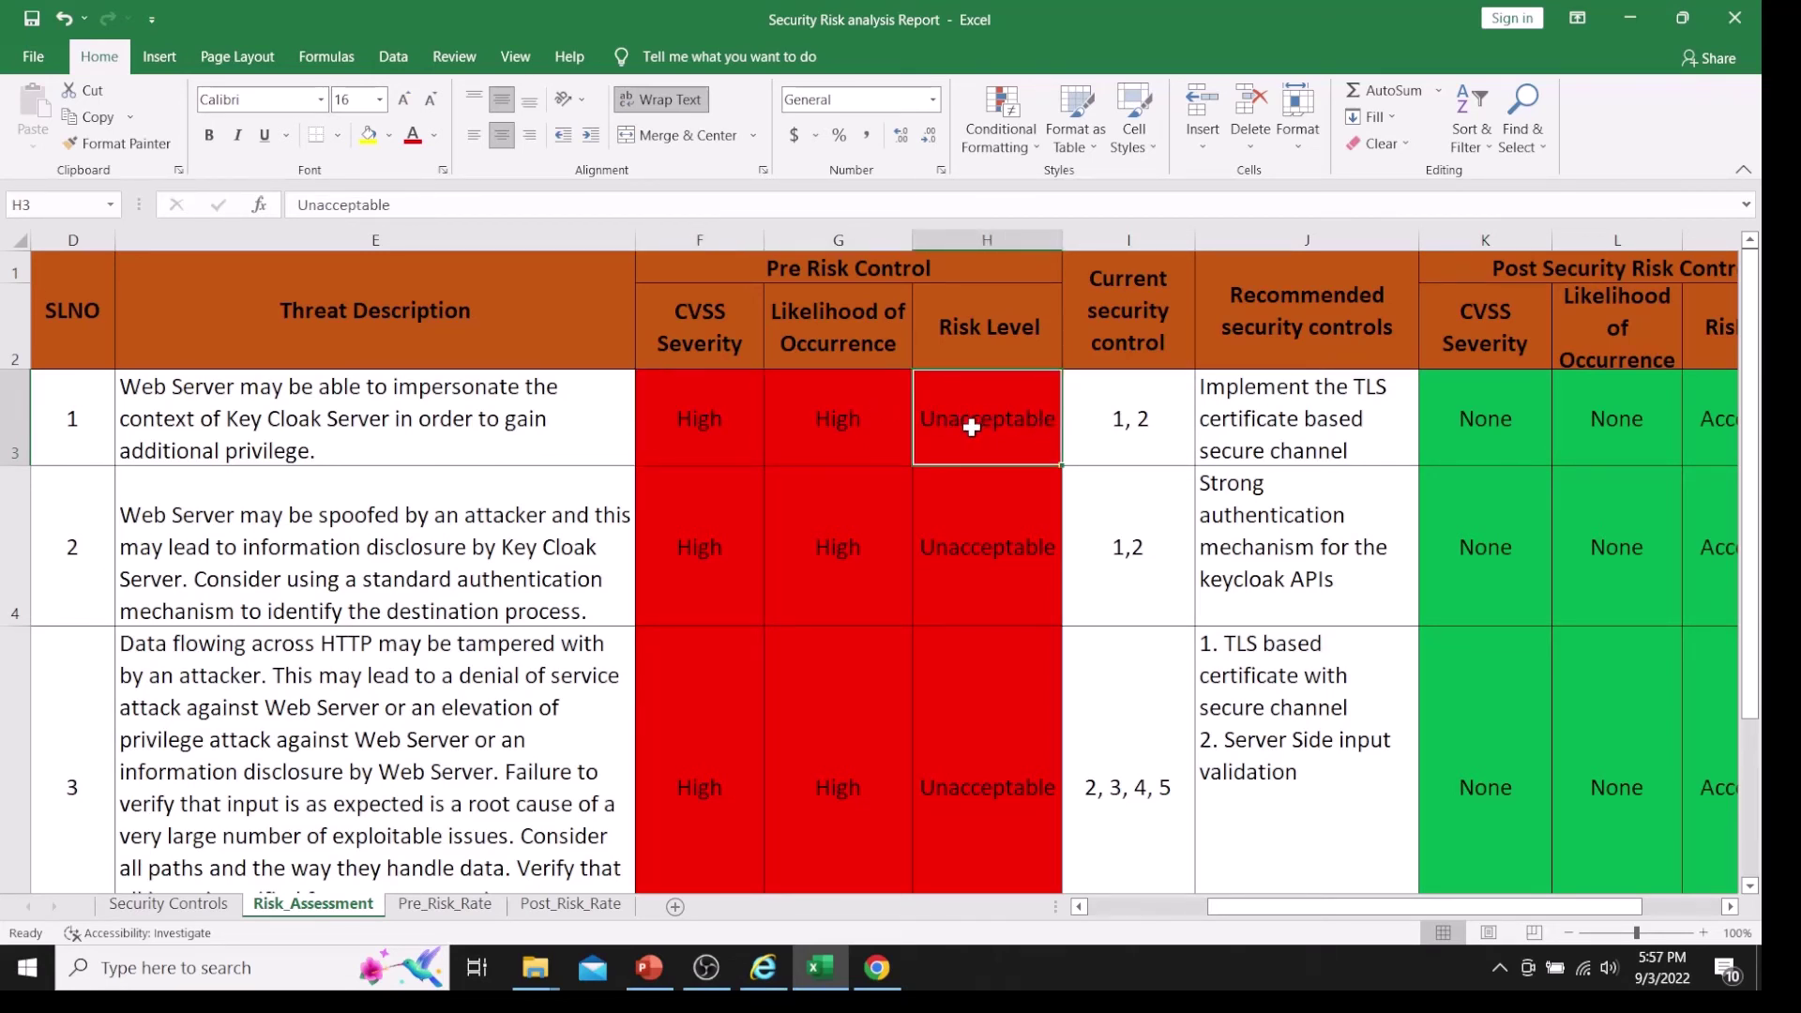
# Step: Read threat 1's recommended control, a TLS certificate based secure channel
pyautogui.click(1297, 339)
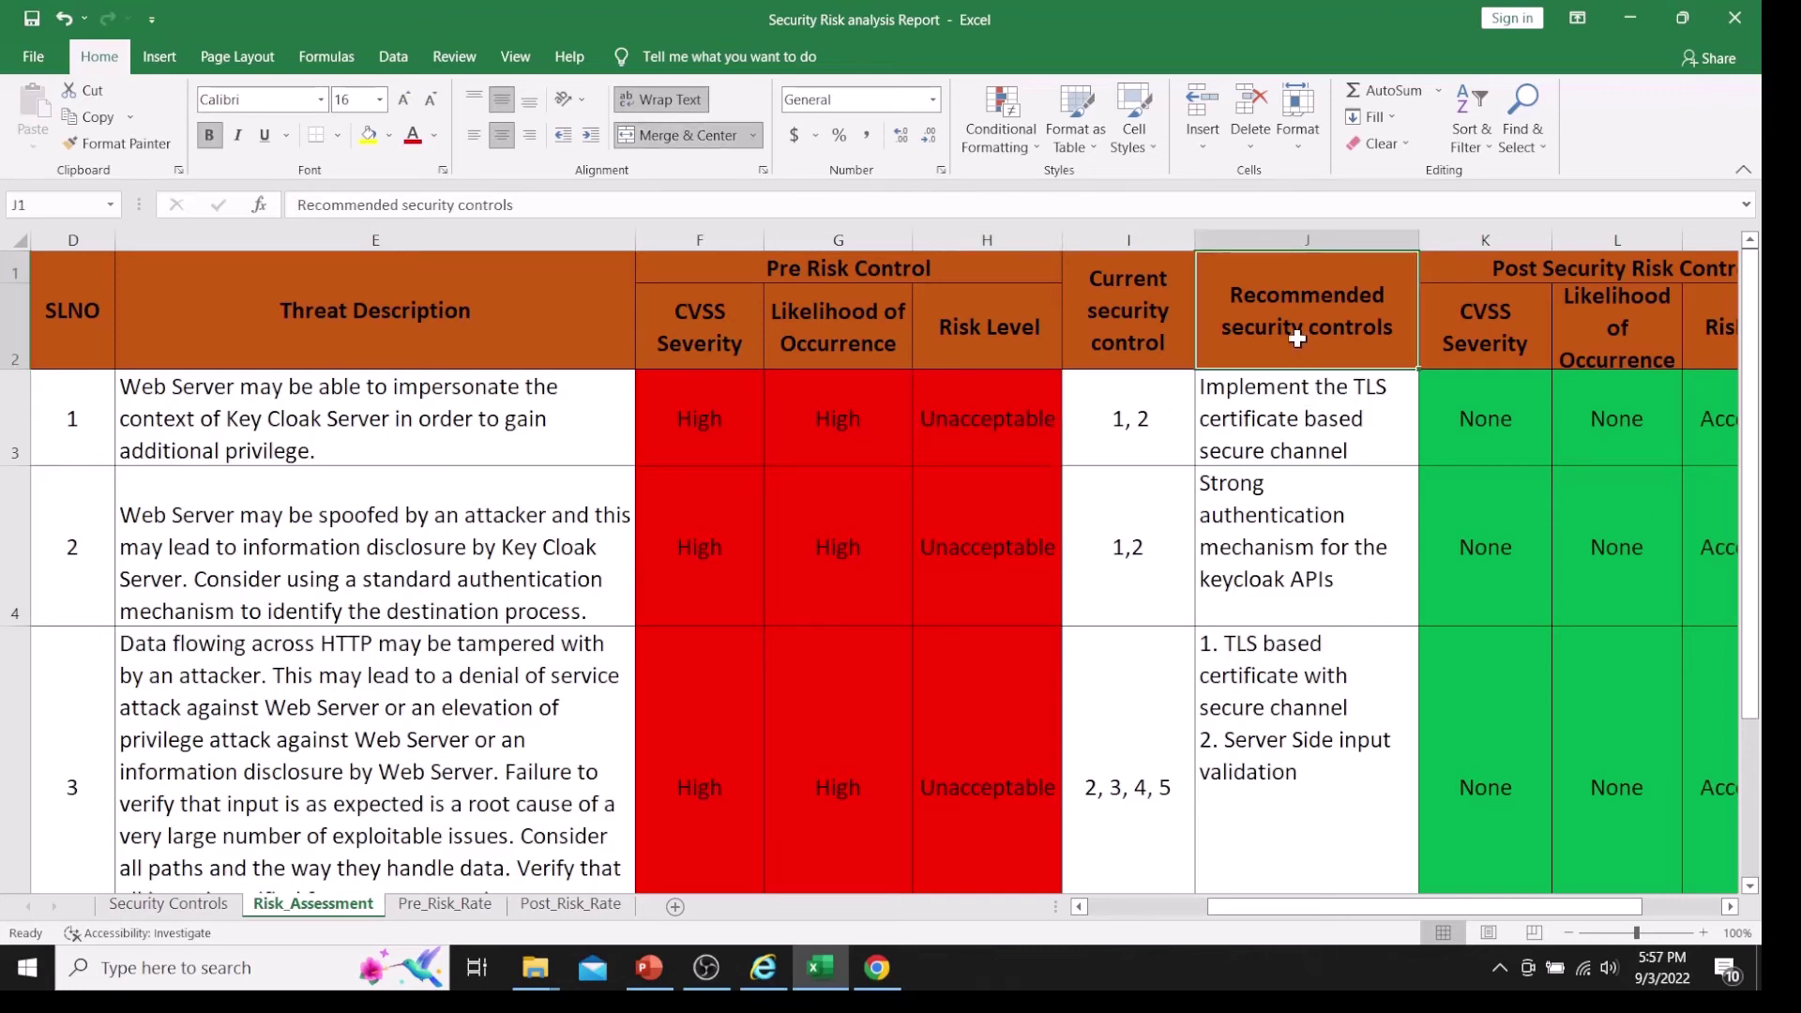
pyautogui.click(1271, 444)
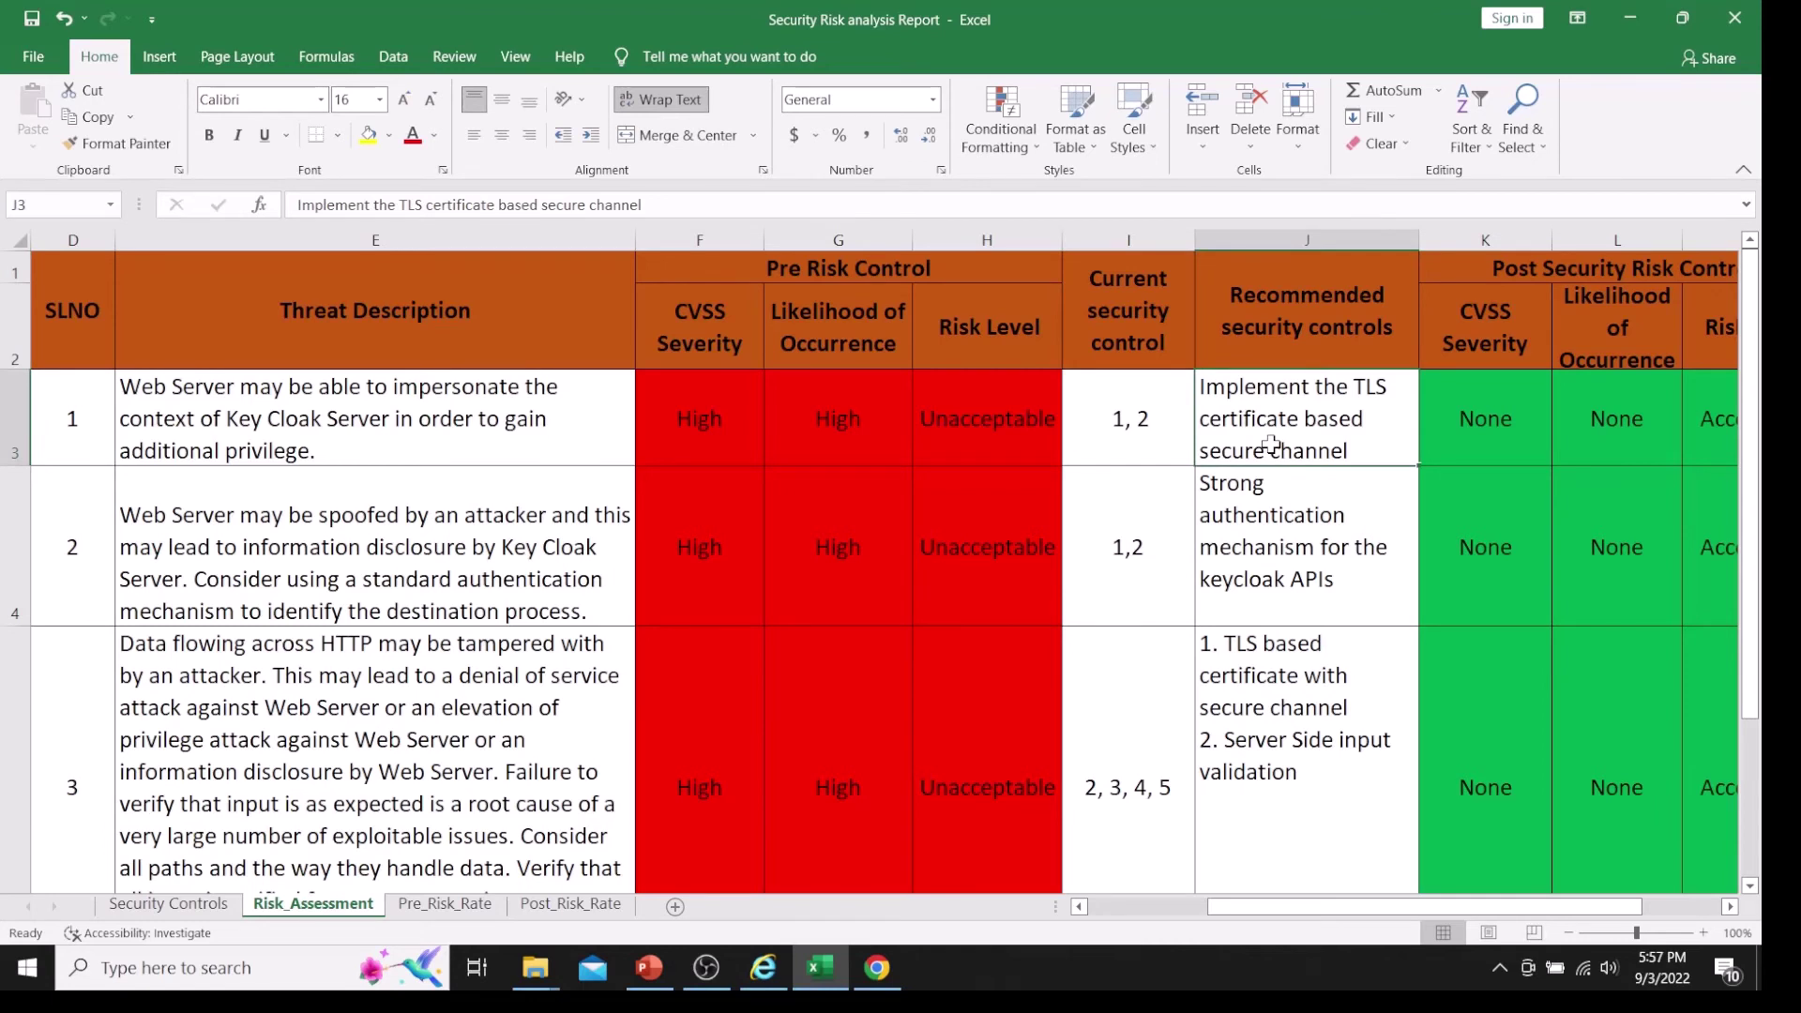
pyautogui.hscroll(1, 1600, 661)
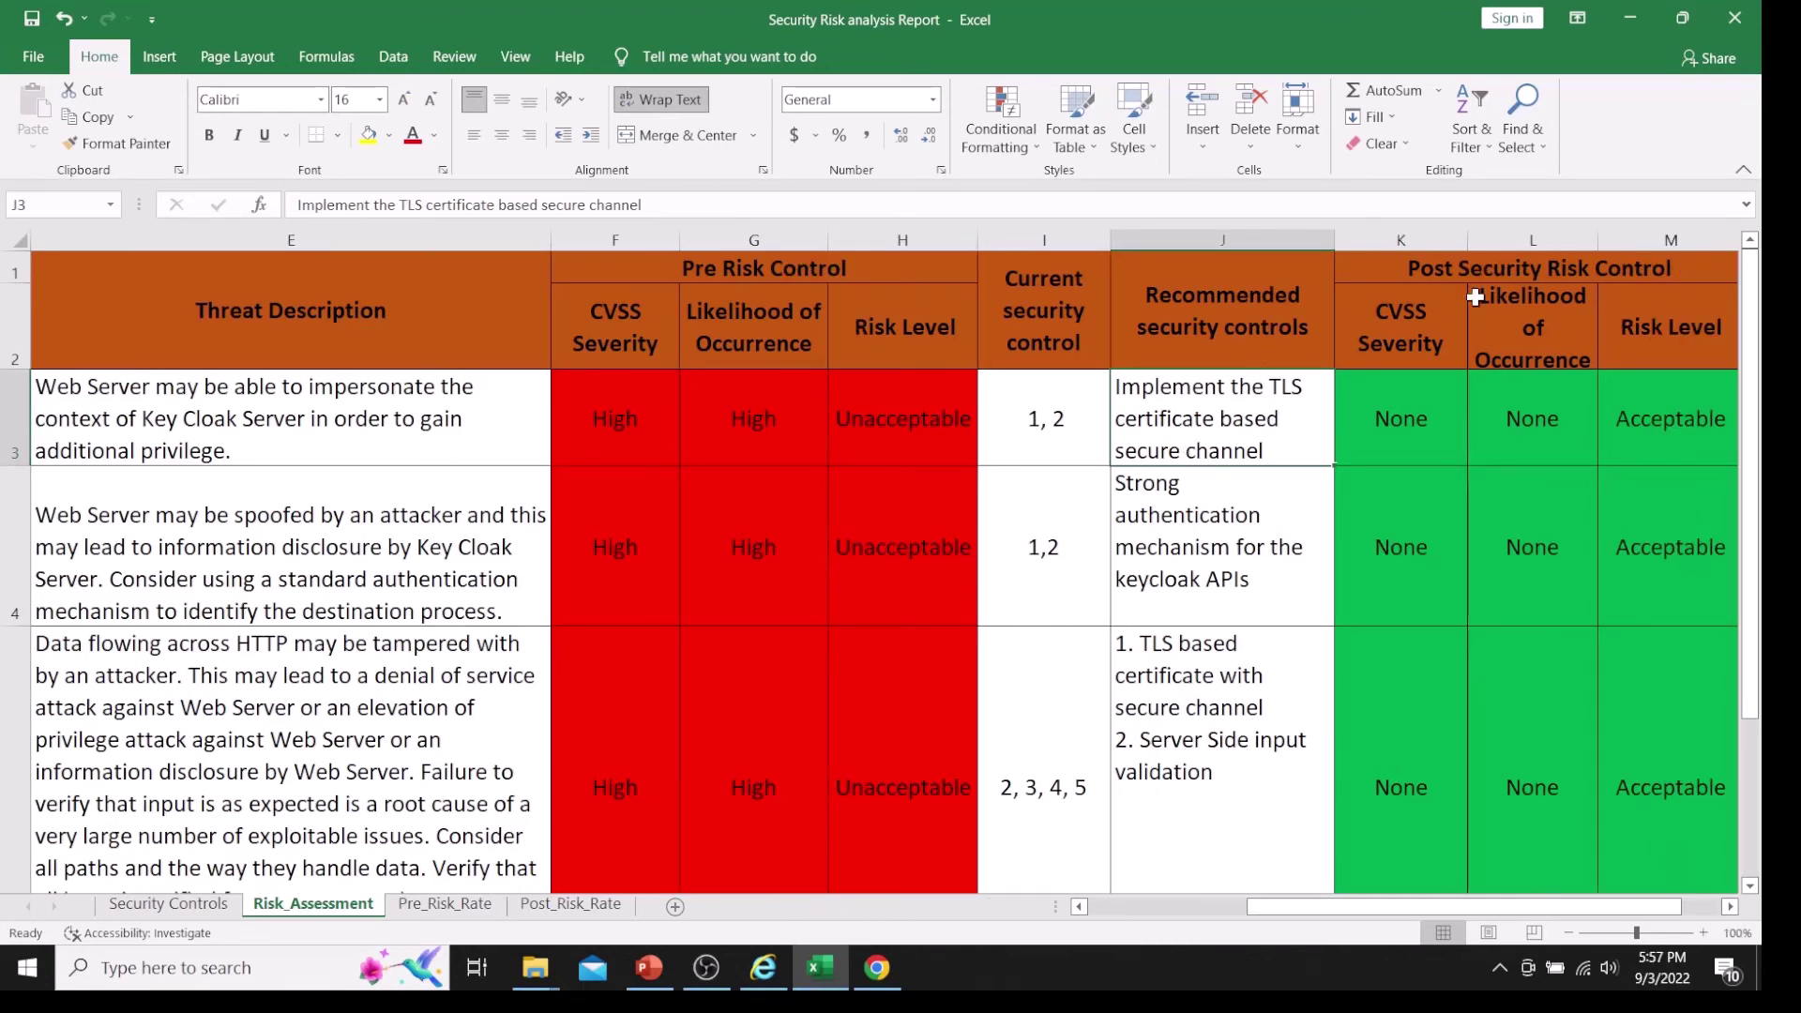
# Step: Bring the Post Security Risk Control columns into view and check threat 1's residual risk, None
pyautogui.click(1466, 272)
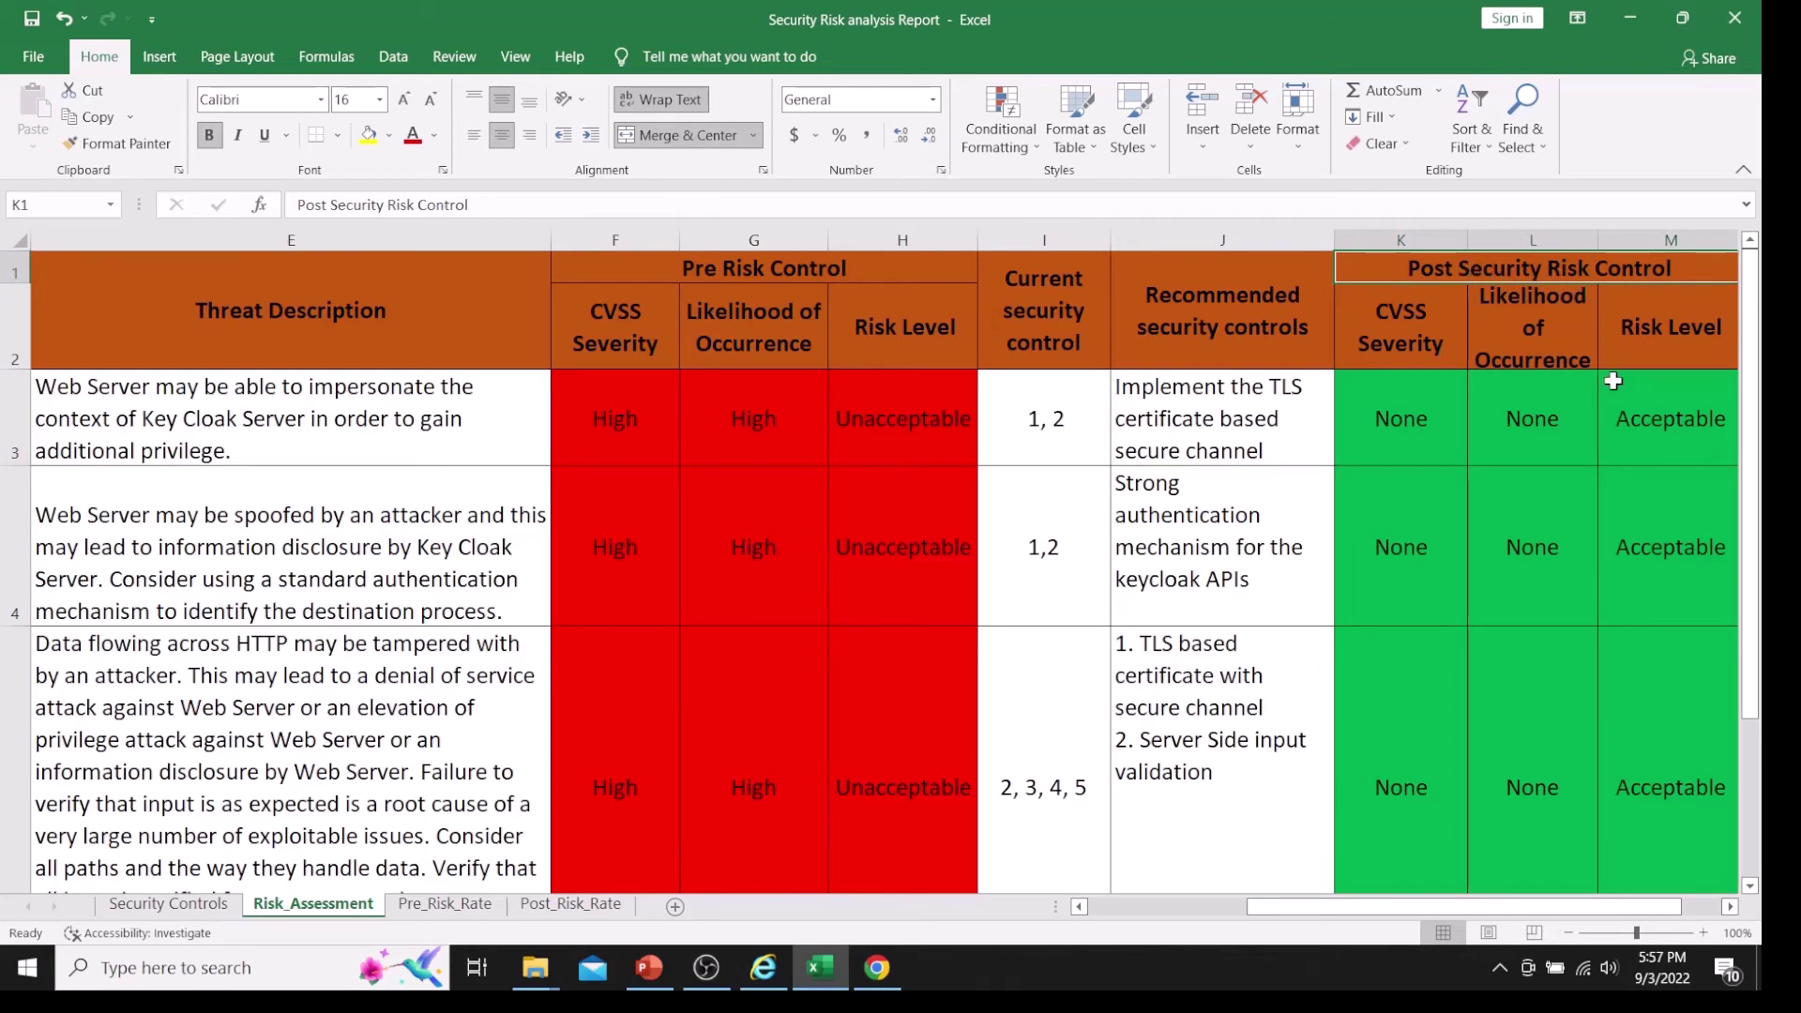
pyautogui.click(1731, 907)
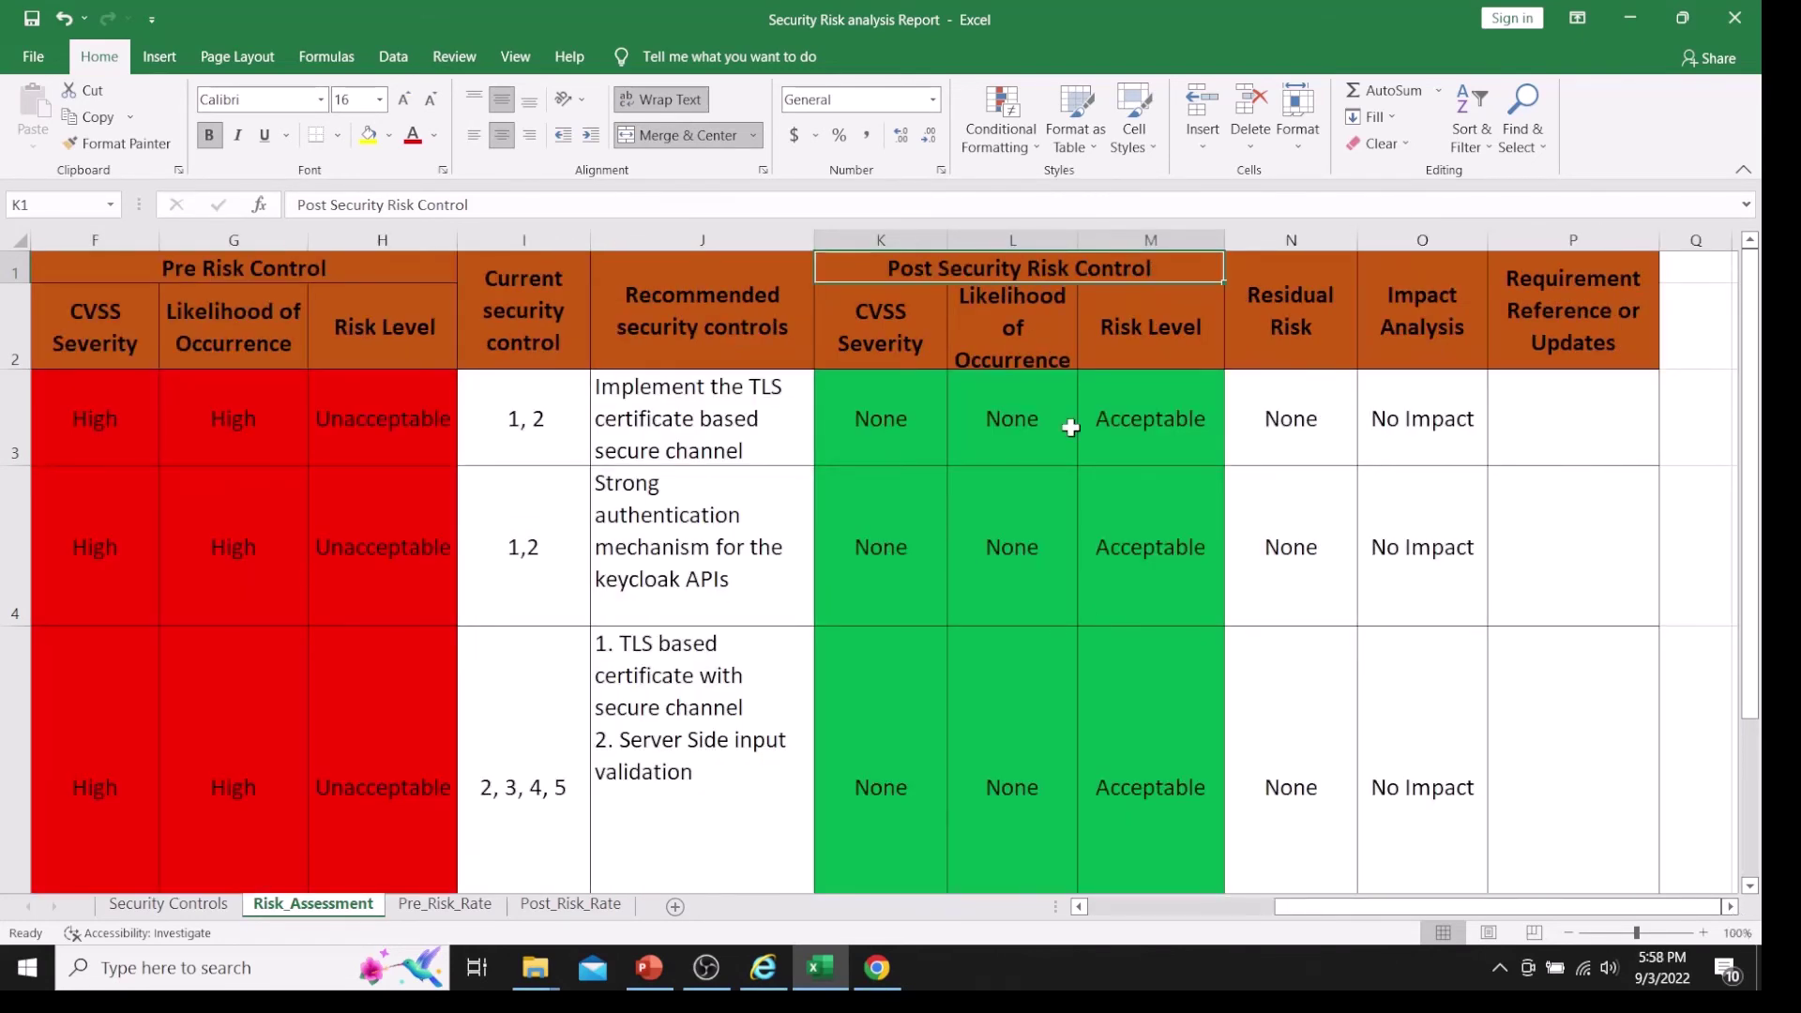
pyautogui.click(1332, 322)
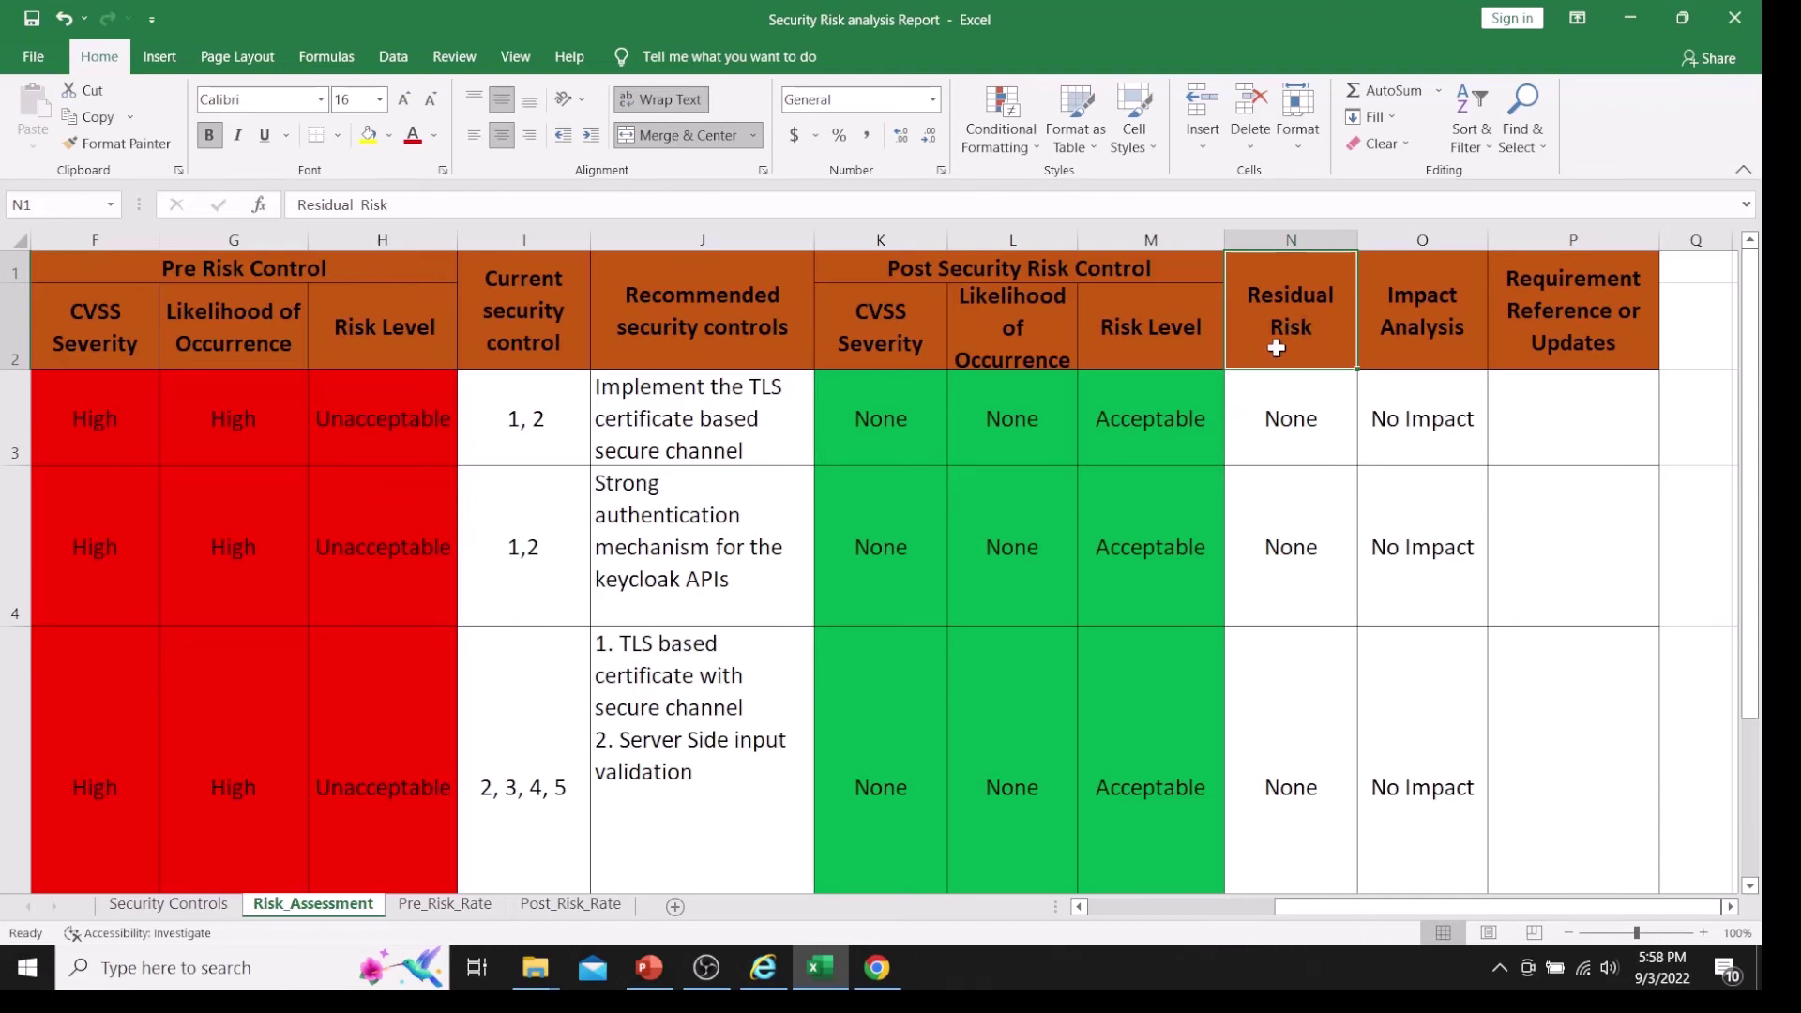
pyautogui.click(1299, 419)
pyautogui.doubleClick(1300, 419)
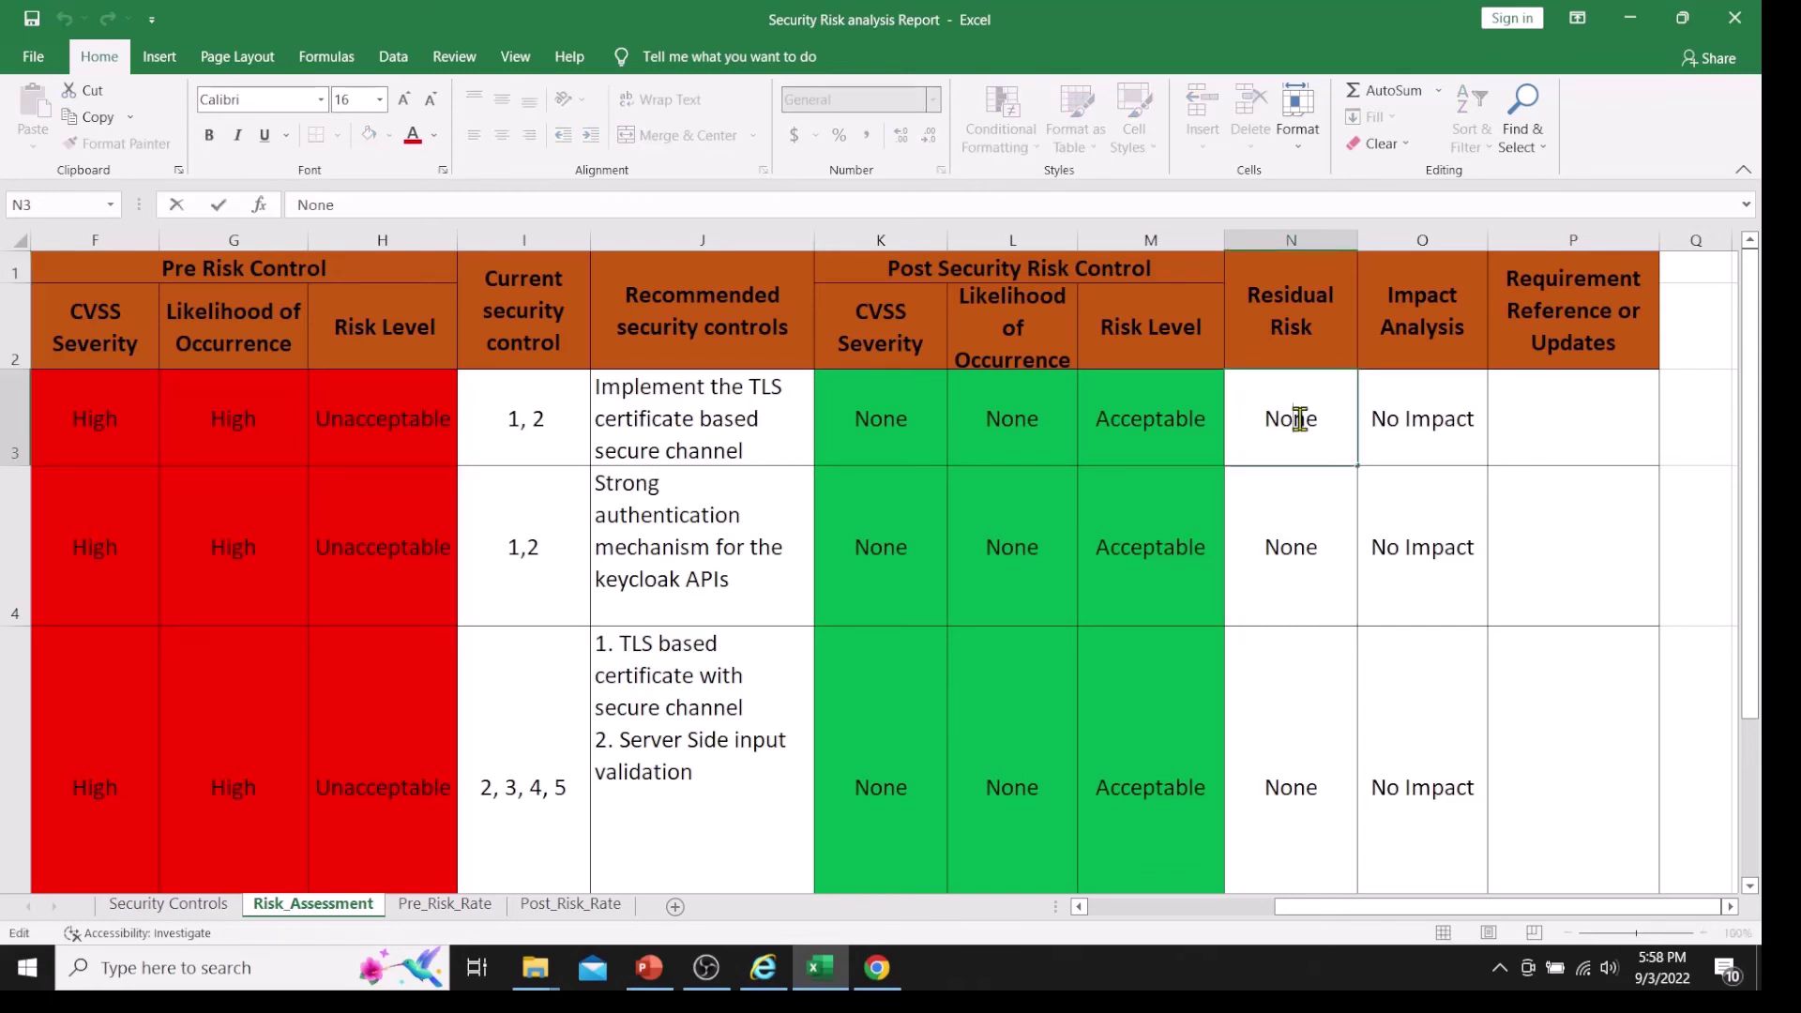
pyautogui.click(1412, 335)
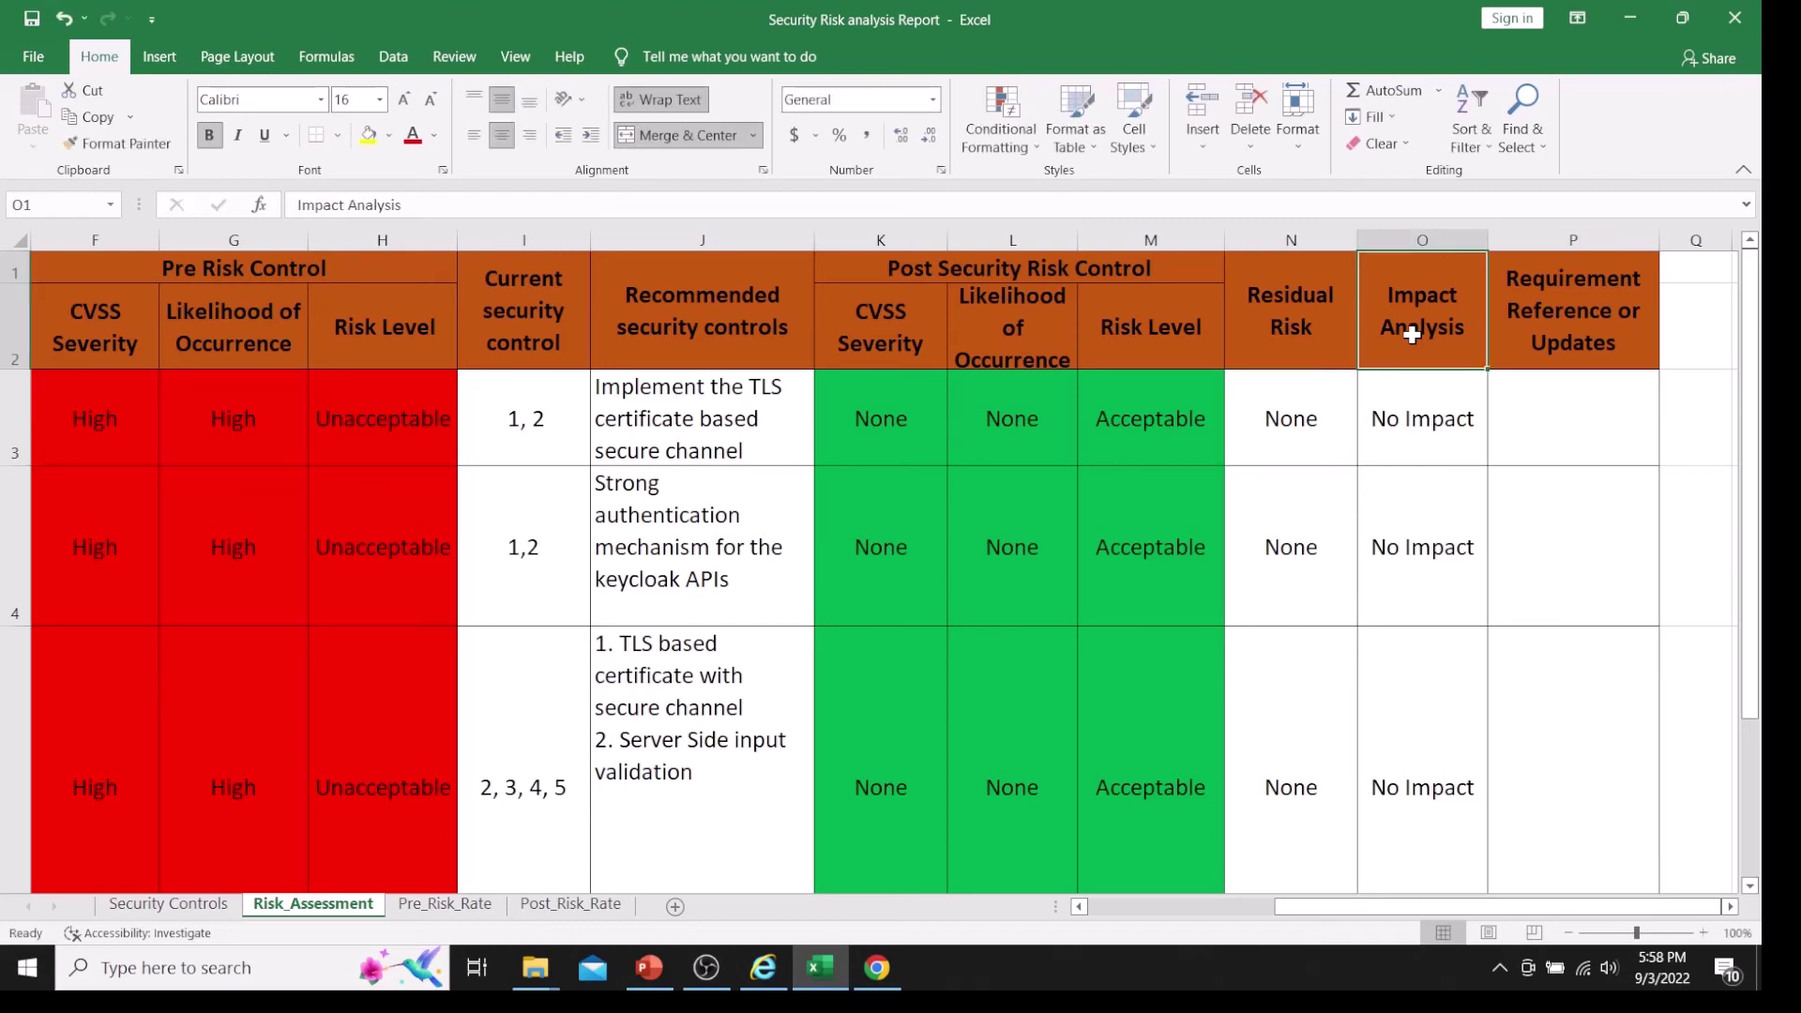
# Step: Match threat 1's No Impact analysis to its recommended control, then select the empty requirement reference cell
pyautogui.click(736, 437)
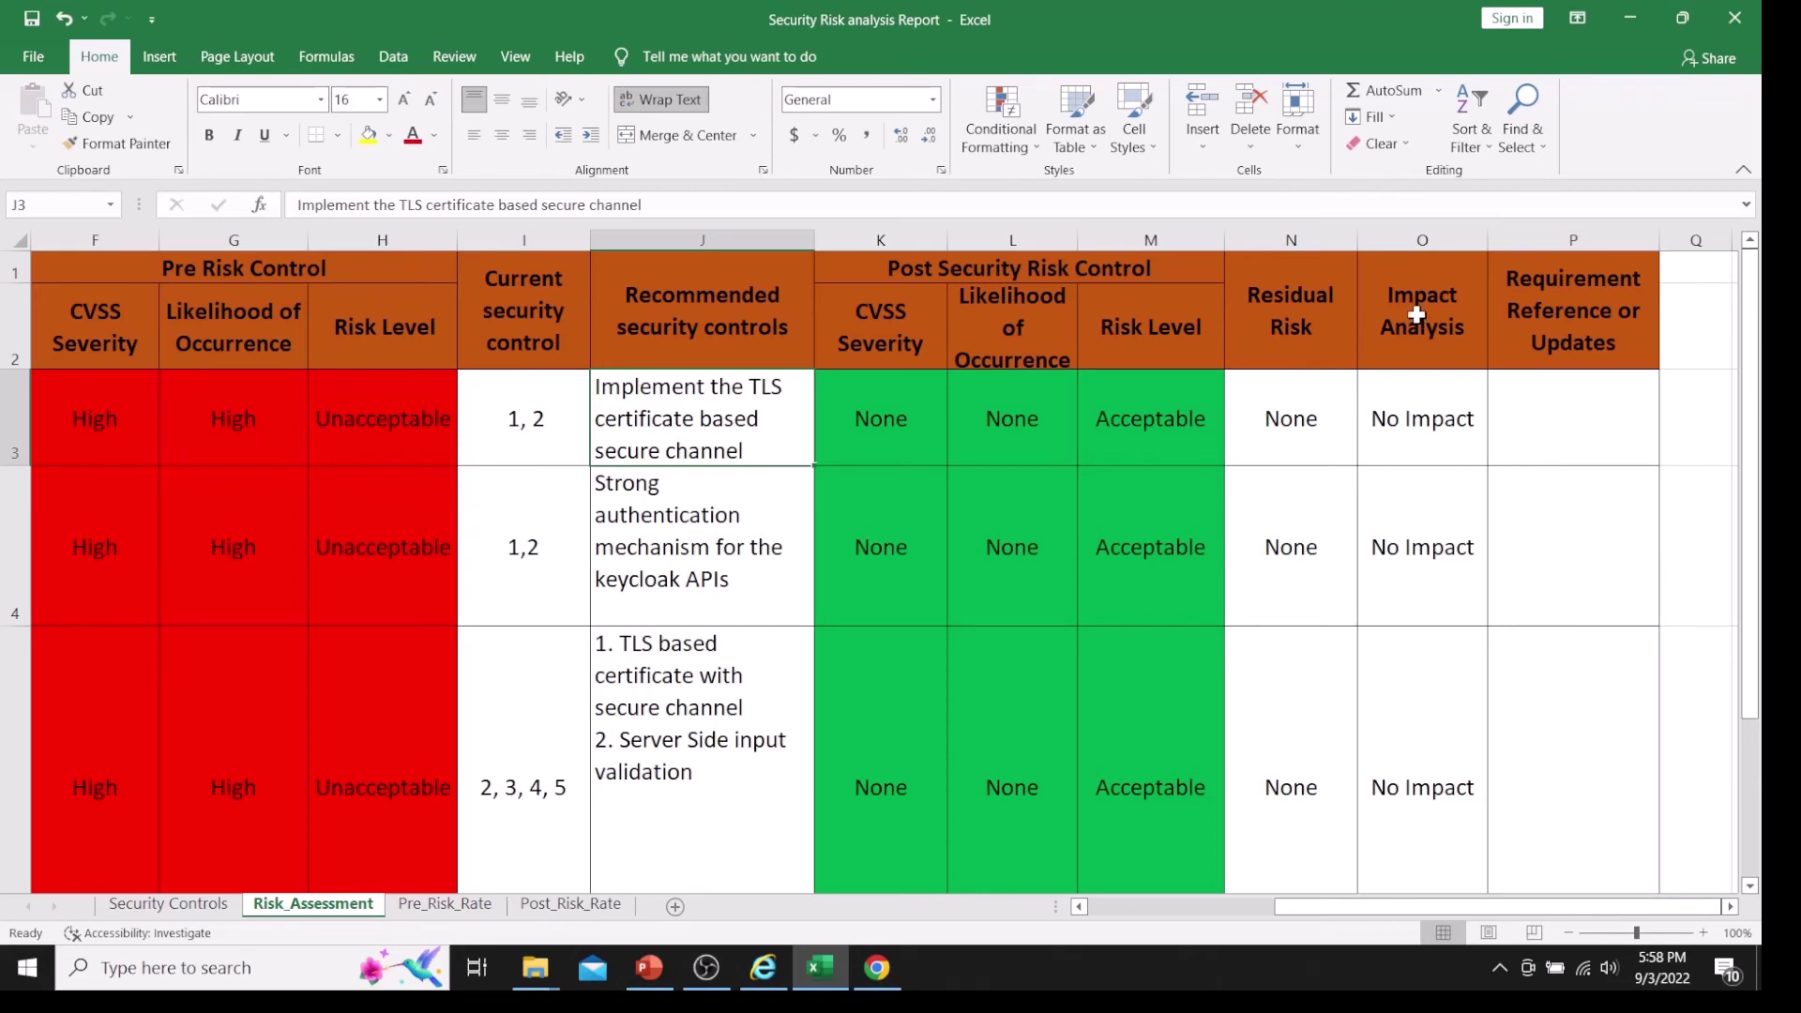
pyautogui.click(1417, 401)
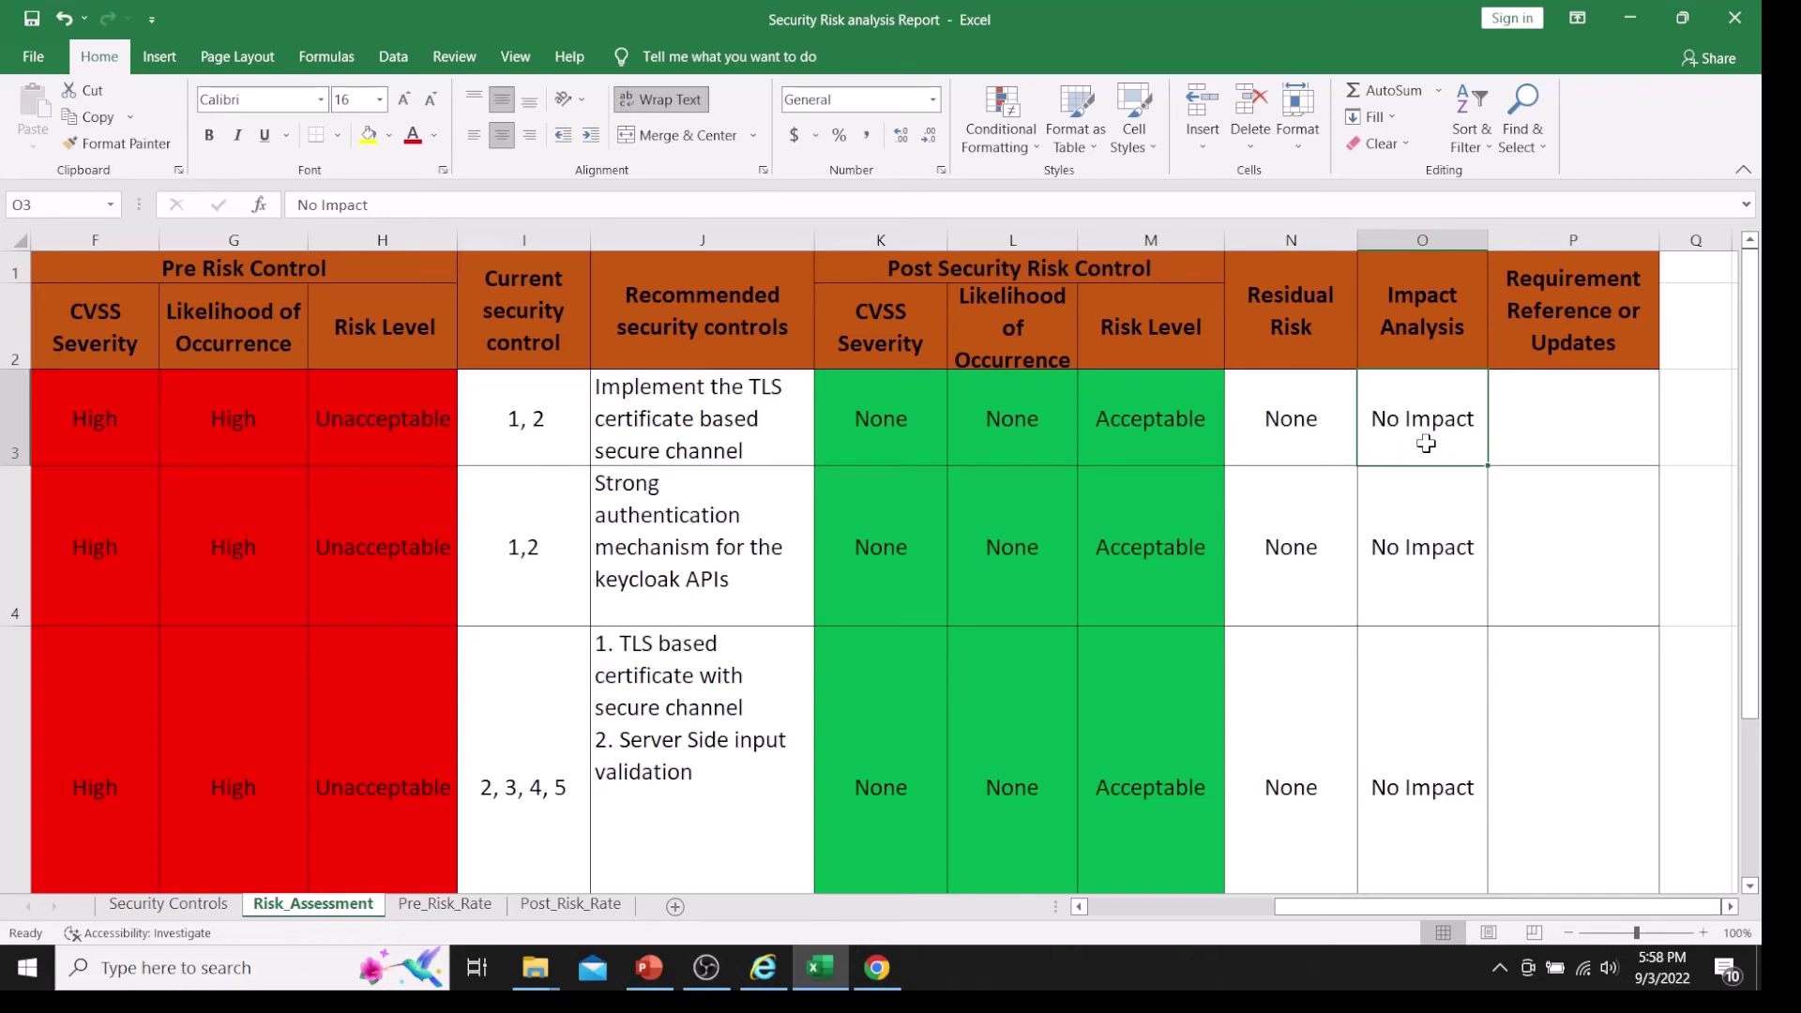
pyautogui.click(715, 425)
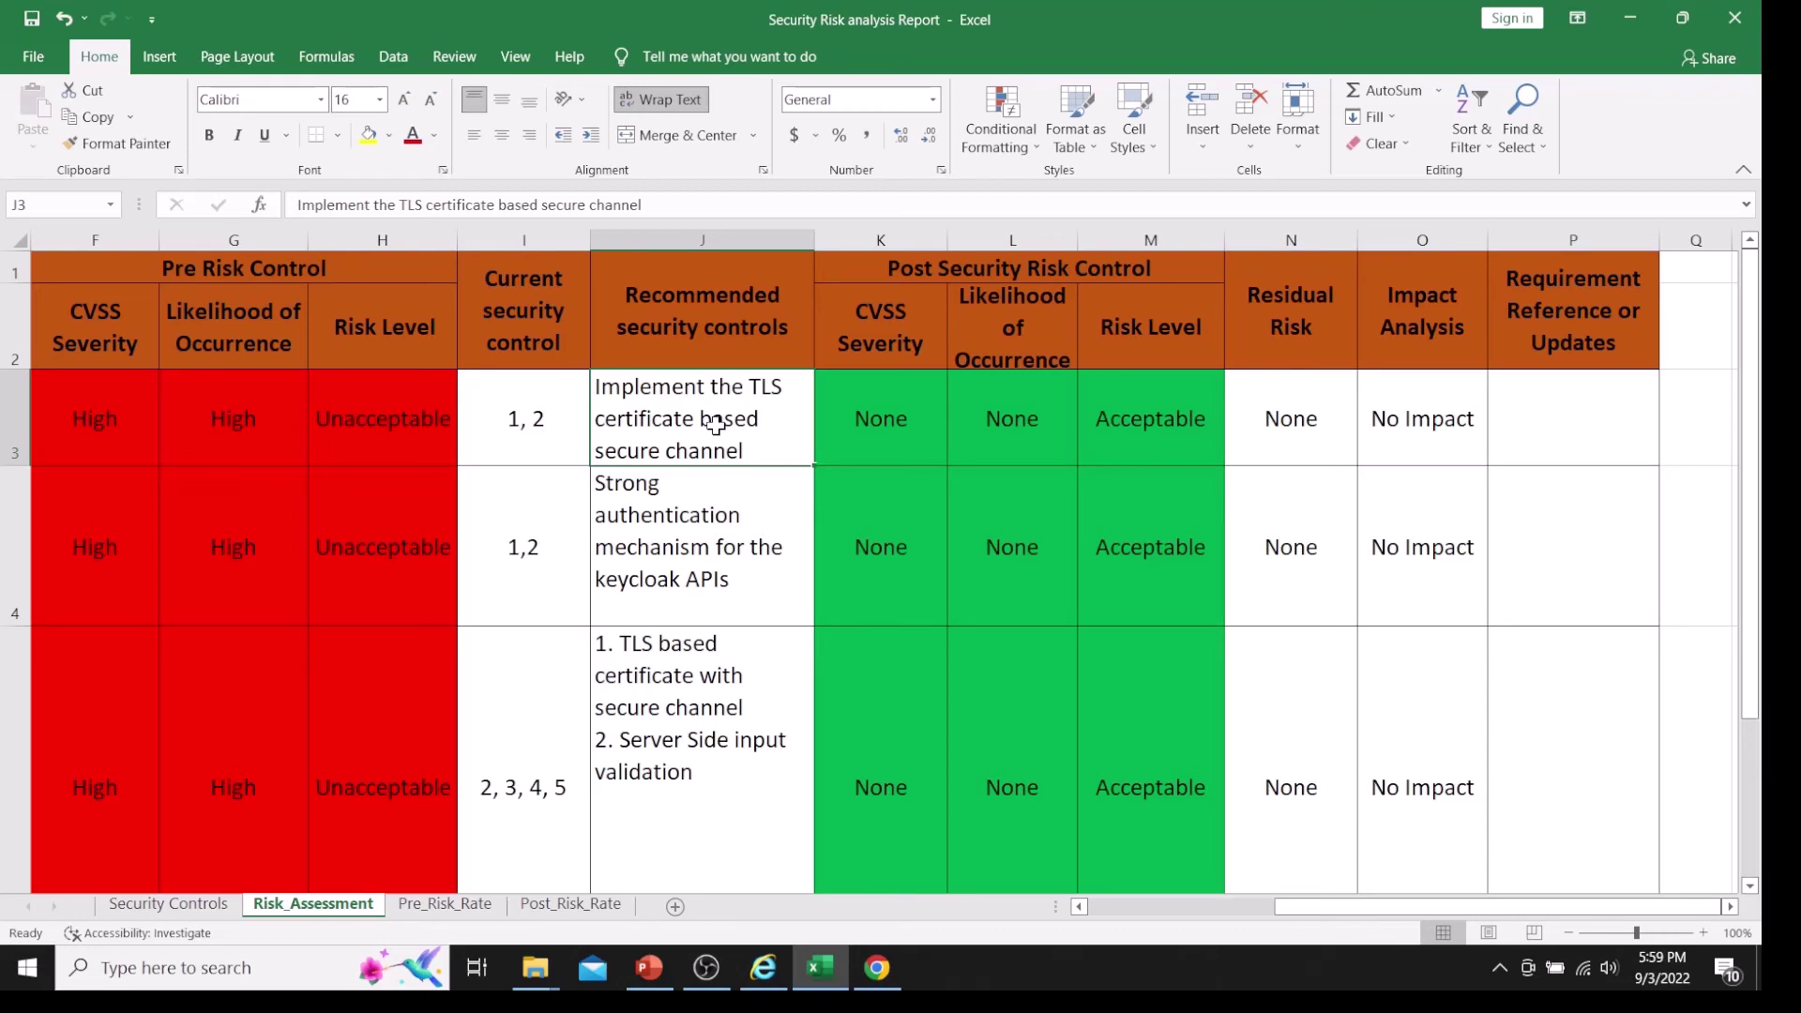
pyautogui.click(1566, 418)
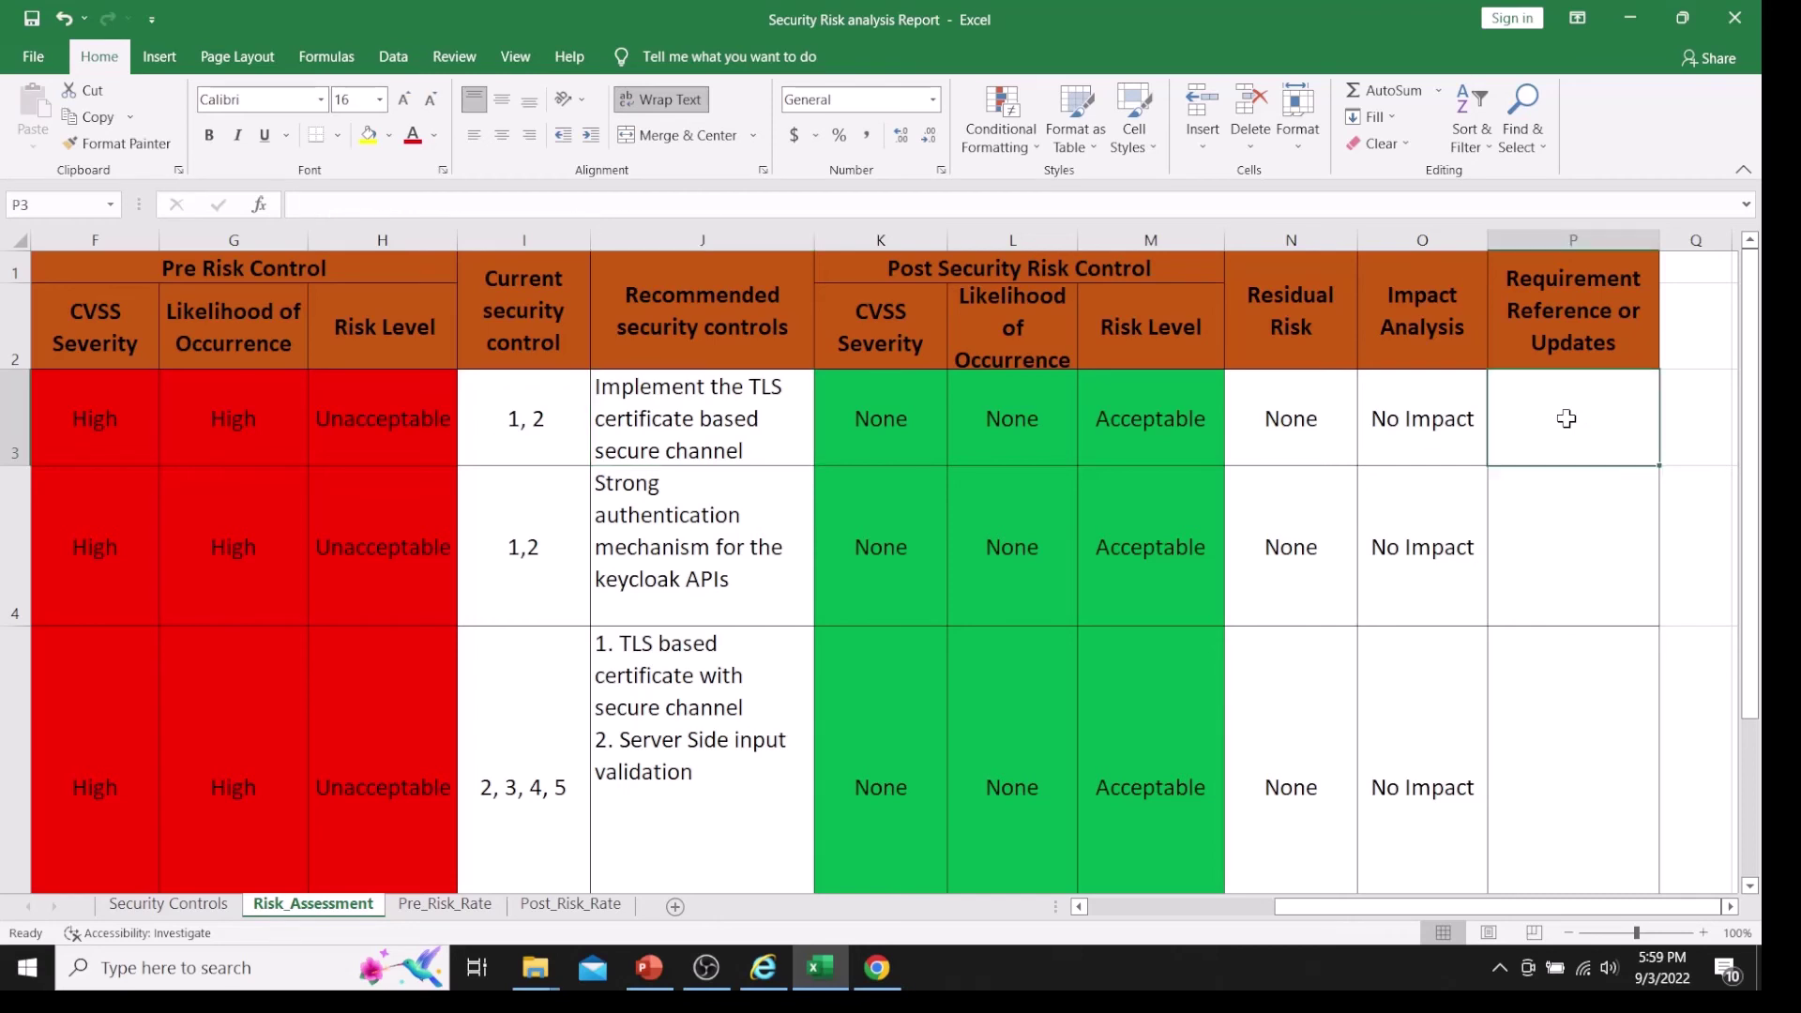